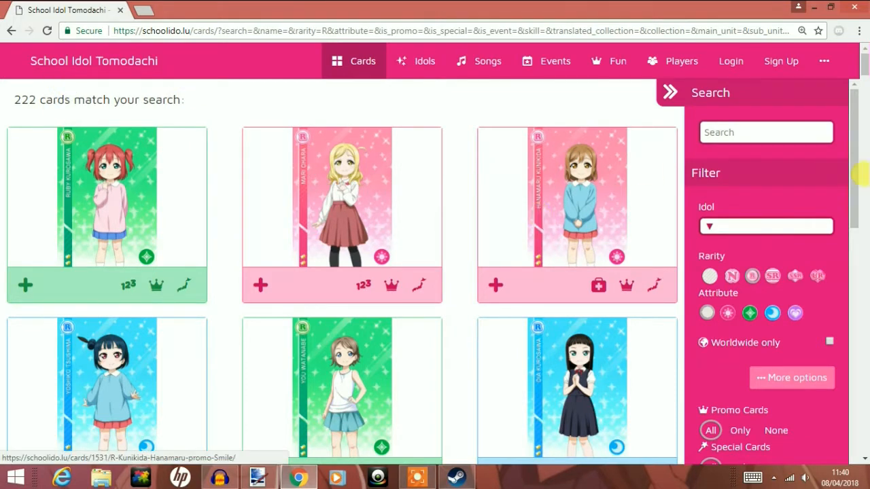
- Find the green R card of Nico Yazawa in the red dress and open its non-idolized transparent image
{"action": "left_click_drag", "start_coordinate": [867, 82], "coordinate": [862, 136]}
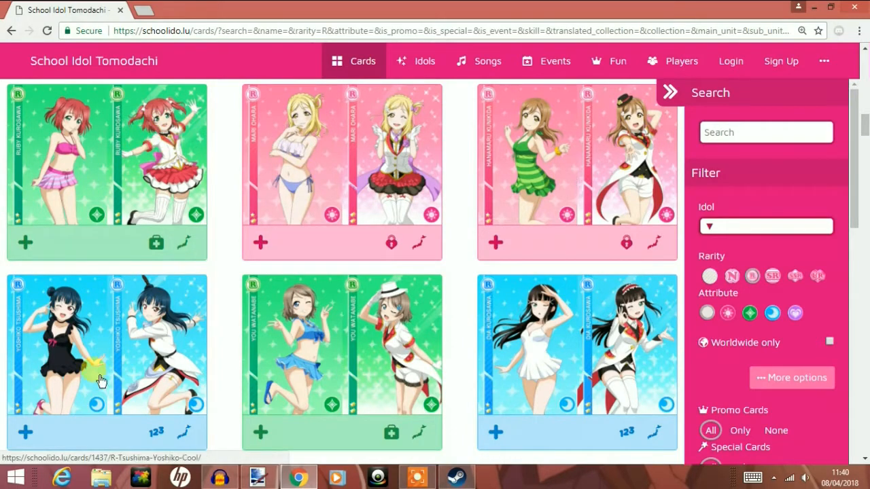
{"action": "left_click_drag", "start_coordinate": [866, 121], "coordinate": [863, 182]}
{"action": "left_click", "coordinate": [775, 432]}
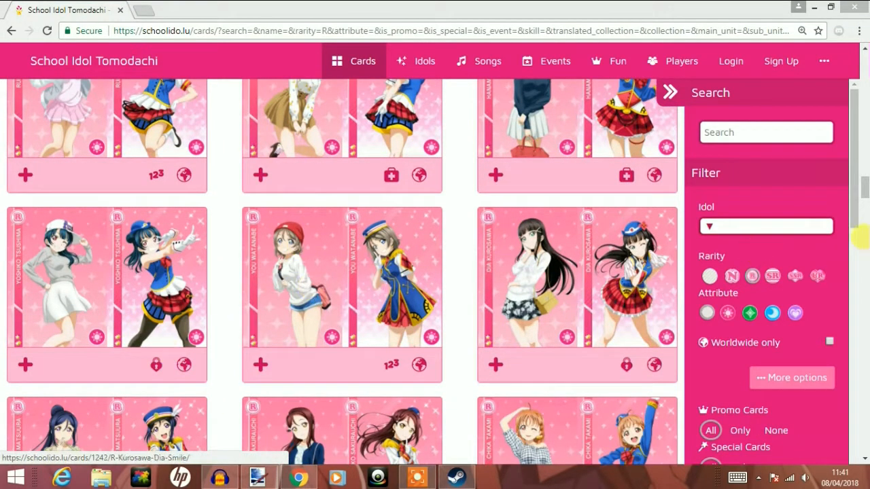
{"action": "left_click_drag", "start_coordinate": [861, 184], "coordinate": [865, 400]}
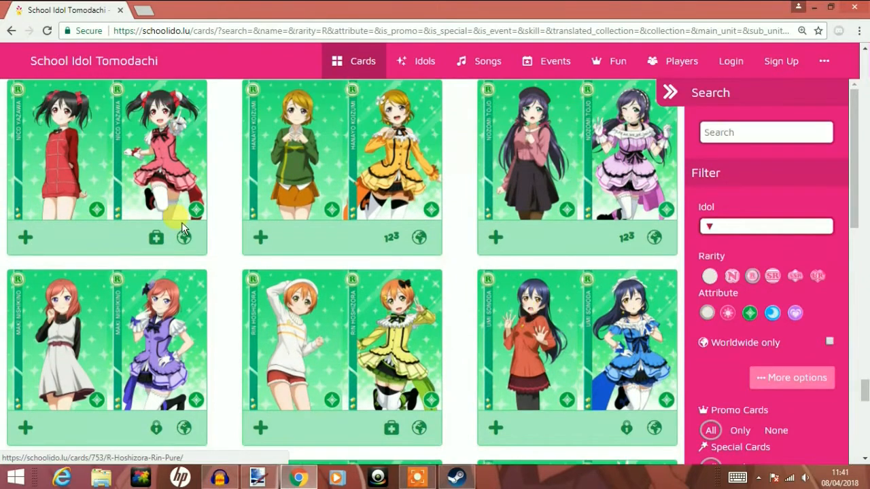
{"action": "left_click", "coordinate": [63, 146]}
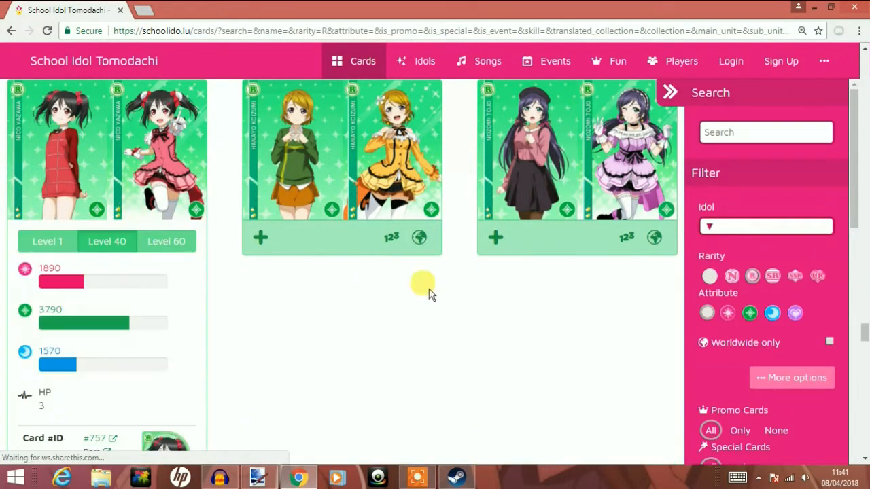
{"action": "left_click_drag", "start_coordinate": [864, 333], "coordinate": [865, 379]}
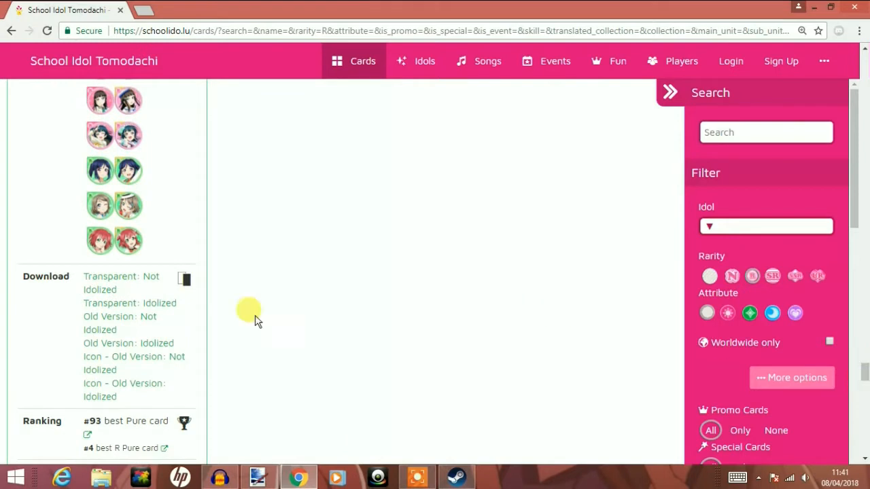
{"action": "left_click", "coordinate": [97, 288]}
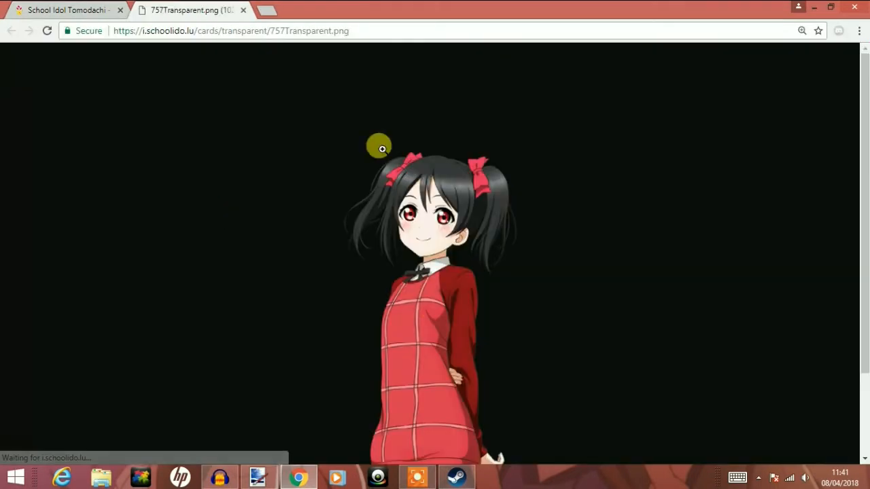
- Save the transparent image as the PNG 757Transparent in the aquarium downloads folder
{"action": "right_click", "coordinate": [388, 250]}
{"action": "left_click", "coordinate": [409, 276]}
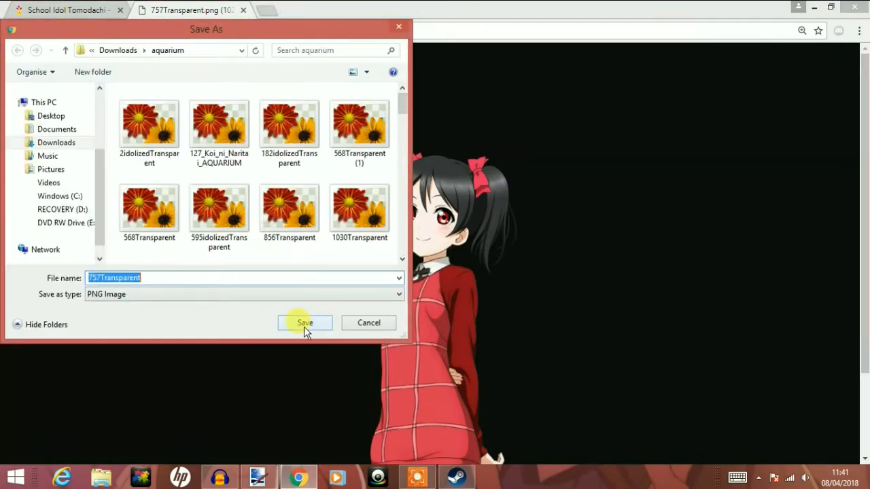
{"action": "left_click", "coordinate": [305, 324]}
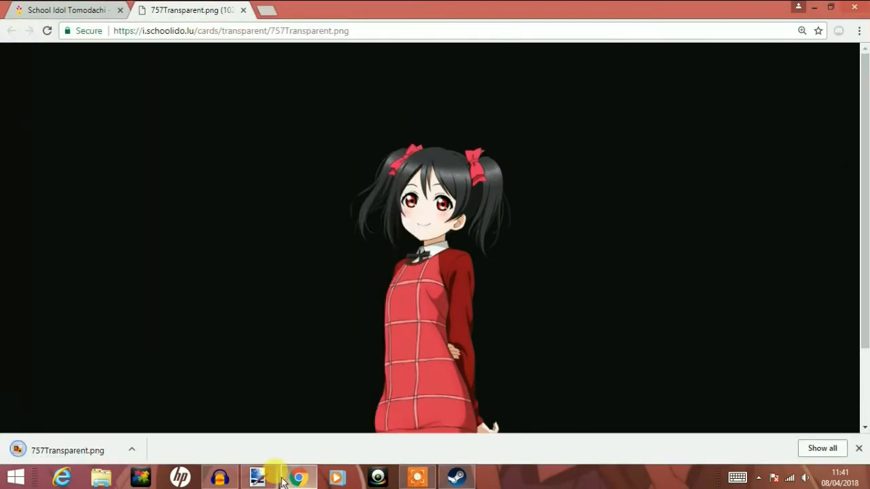
- Switch to paint.net and open the downloaded 757Transparent.png there as its own image
{"action": "left_click", "coordinate": [259, 477]}
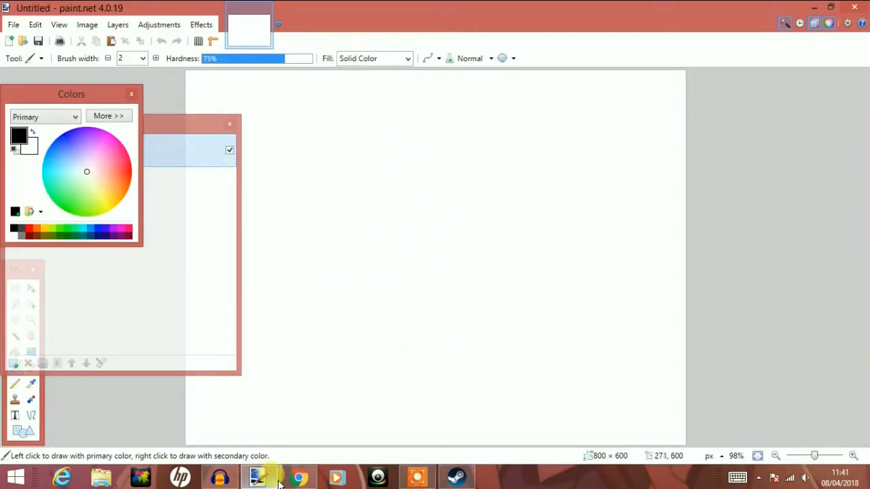
{"action": "left_click", "coordinate": [277, 479]}
{"action": "mouse_move", "coordinate": [63, 445]}
{"action": "left_mouse_down"}
{"action": "mouse_move", "coordinate": [197, 477]}
{"action": "mouse_move", "coordinate": [283, 478]}
{"action": "mouse_move", "coordinate": [254, 477]}
{"action": "mouse_move", "coordinate": [347, 305]}
{"action": "mouse_move", "coordinate": [361, 299]}
{"action": "left_mouse_up"}
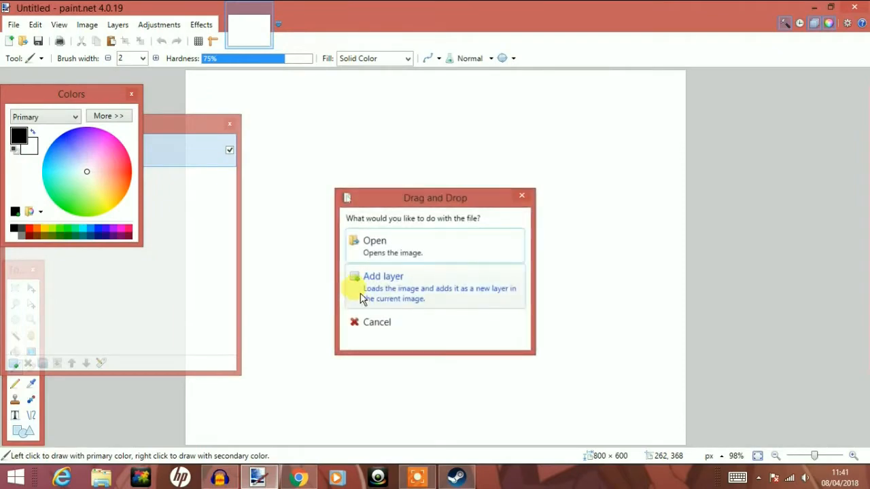
{"action": "left_click", "coordinate": [404, 243]}
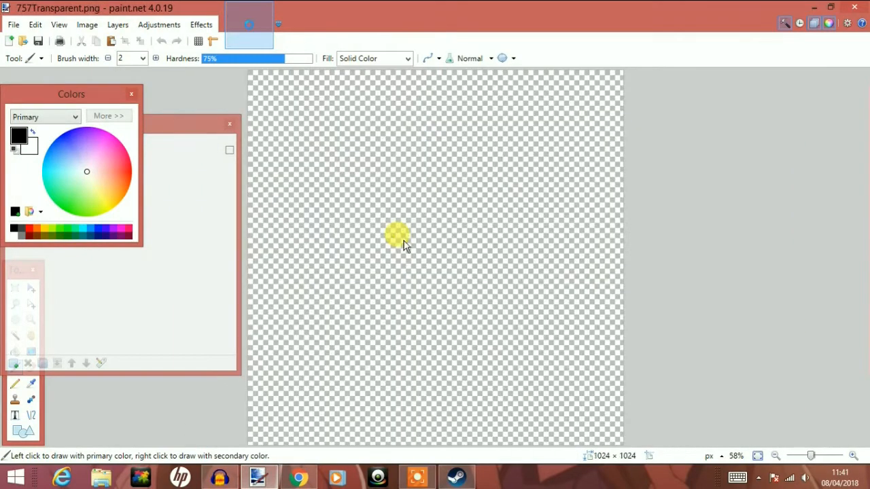
- Return to the card site in Chrome and filter the card list to Normal rarity
{"action": "left_click", "coordinate": [302, 477]}
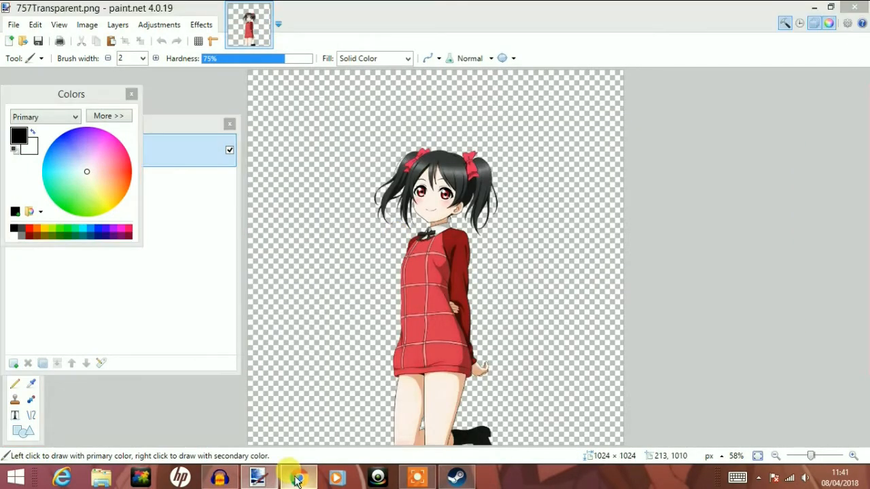
{"action": "left_click", "coordinate": [74, 10]}
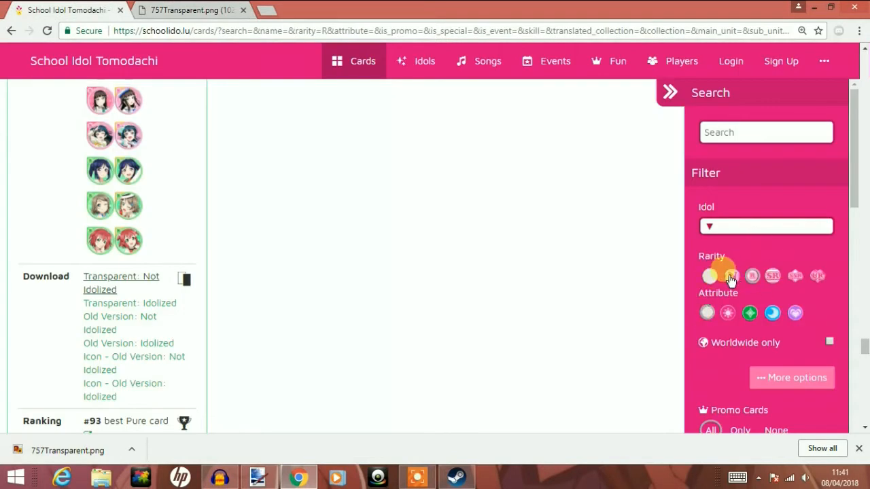
{"action": "scroll", "coordinate": [859, 247], "scroll_direction": "down", "scroll_amount": 1}
{"action": "scroll", "coordinate": [860, 252], "scroll_direction": "down", "scroll_amount": 10}
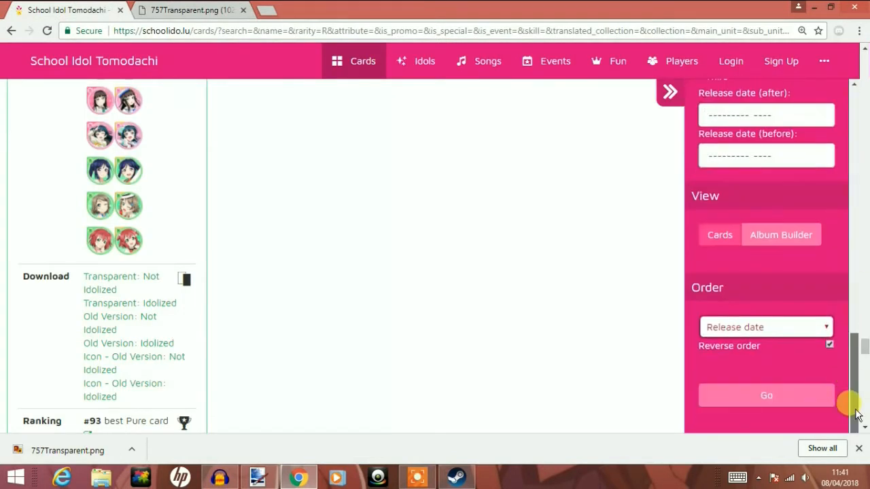
{"action": "left_click", "coordinate": [767, 388]}
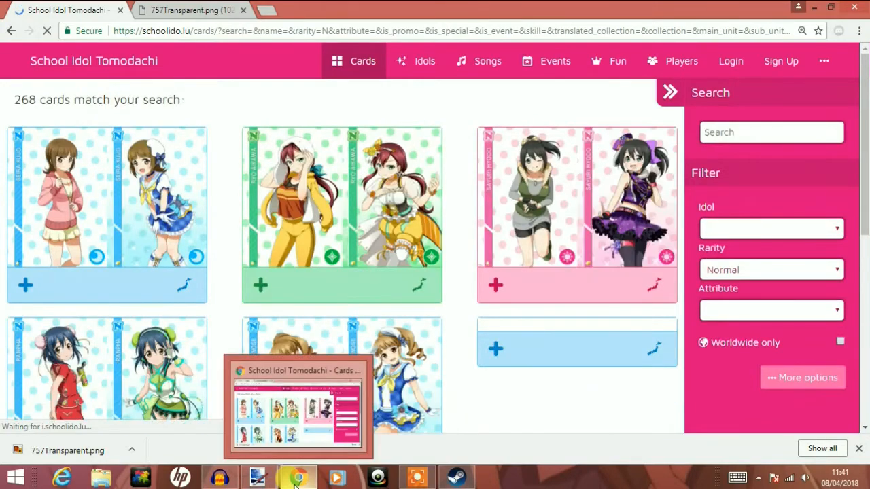
- Find the blue N card of Yumi Fujishiro in the school uniform and open its non-idolized transparent image
{"action": "left_click", "coordinate": [296, 484]}
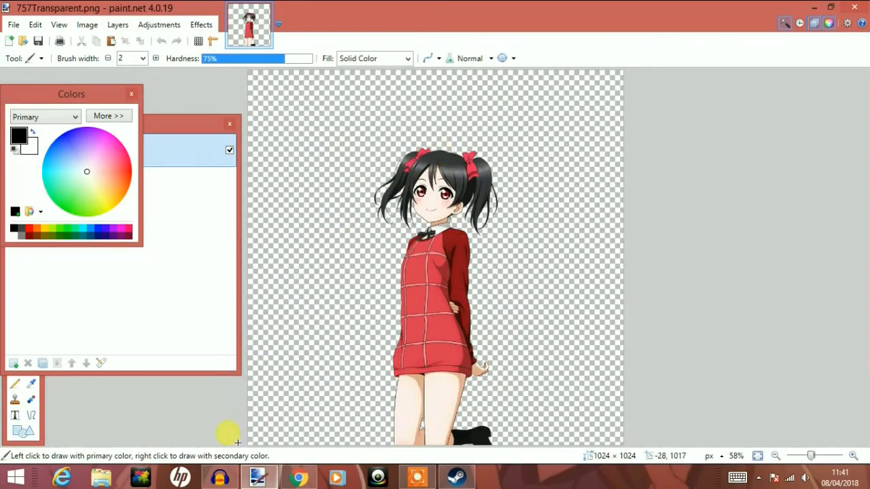
{"action": "left_click", "coordinate": [298, 479]}
{"action": "left_click_drag", "start_coordinate": [861, 125], "coordinate": [793, 464]}
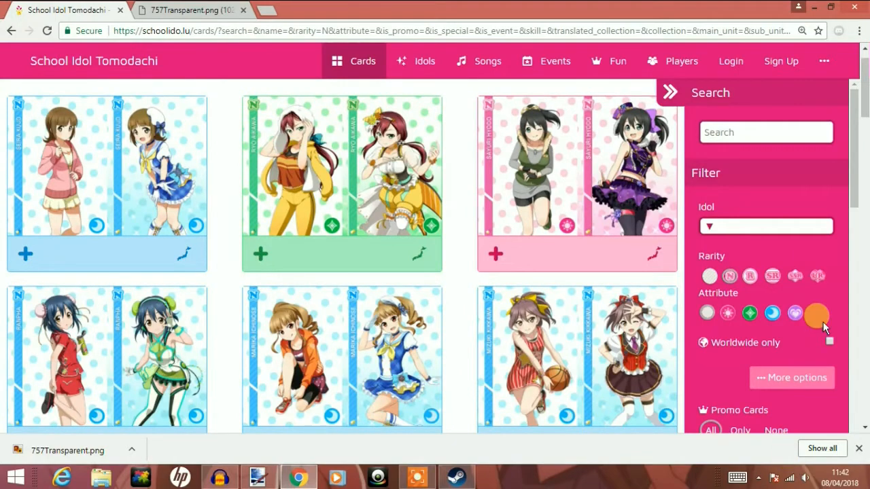
{"action": "left_click_drag", "start_coordinate": [855, 85], "coordinate": [861, 374]}
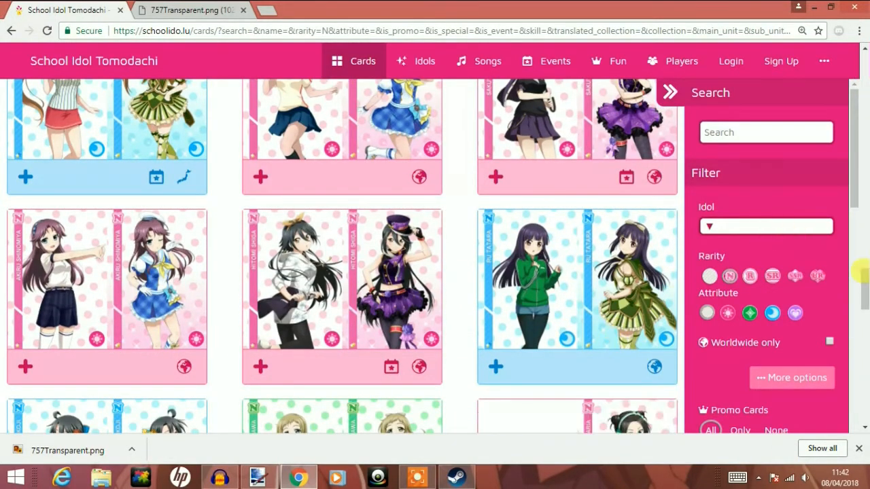
{"action": "left_click_drag", "start_coordinate": [862, 293], "coordinate": [865, 391]}
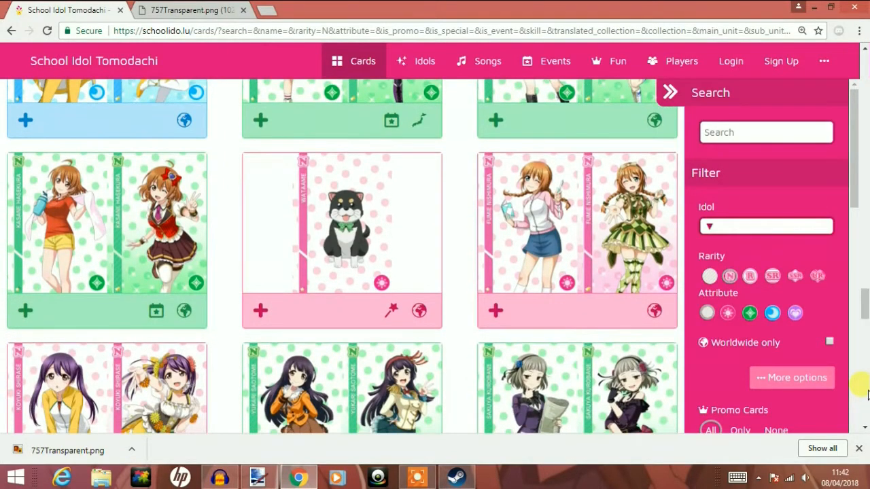
{"action": "left_click", "coordinate": [297, 478]}
{"action": "left_click", "coordinate": [299, 479]}
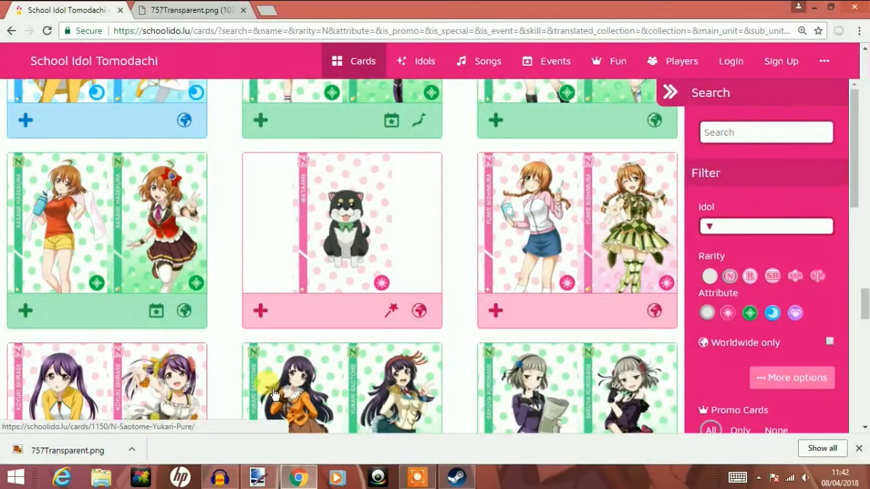
{"action": "left_click_drag", "start_coordinate": [861, 279], "coordinate": [866, 340]}
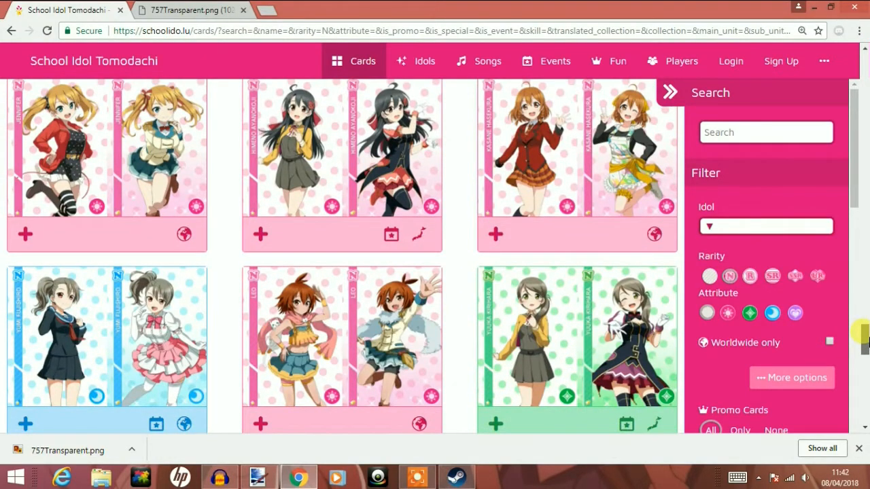
{"action": "left_click_drag", "start_coordinate": [864, 346], "coordinate": [866, 357]}
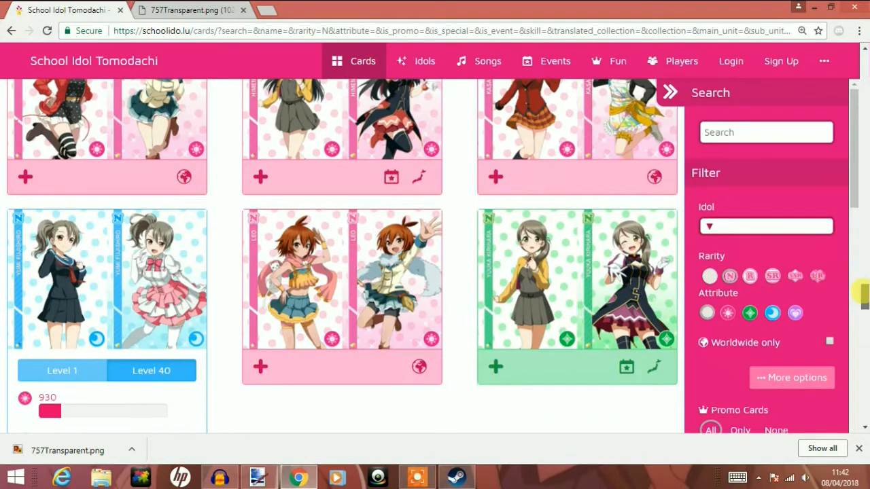
{"action": "scroll", "coordinate": [862, 291], "scroll_direction": "down", "scroll_amount": 6}
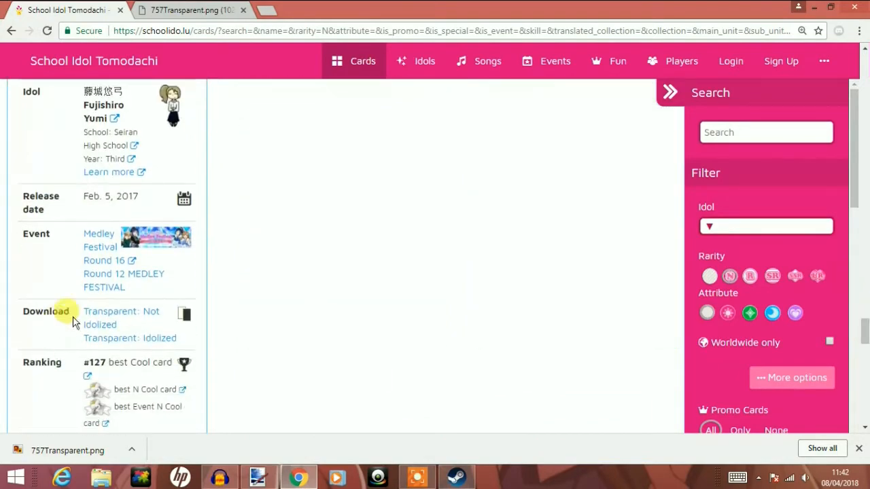
{"action": "left_click", "coordinate": [100, 317]}
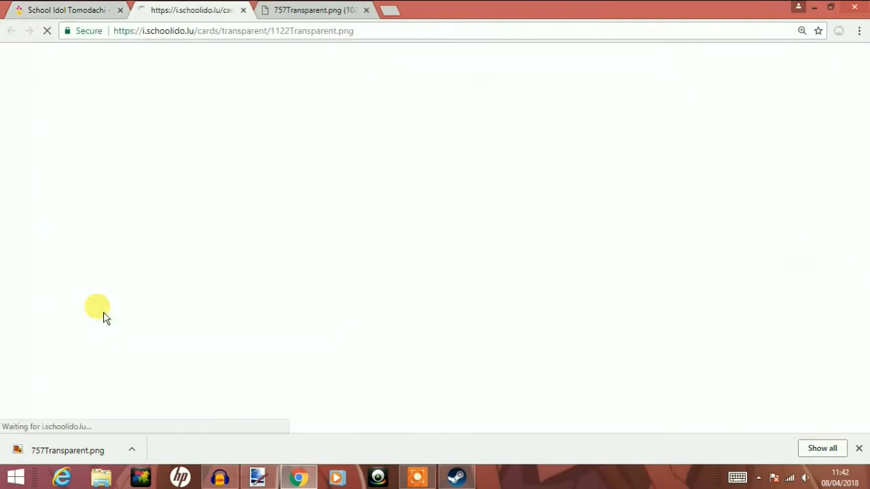
- Save the opened sailor-uniform image as 1122Transparent.png
{"action": "right_click", "coordinate": [369, 287]}
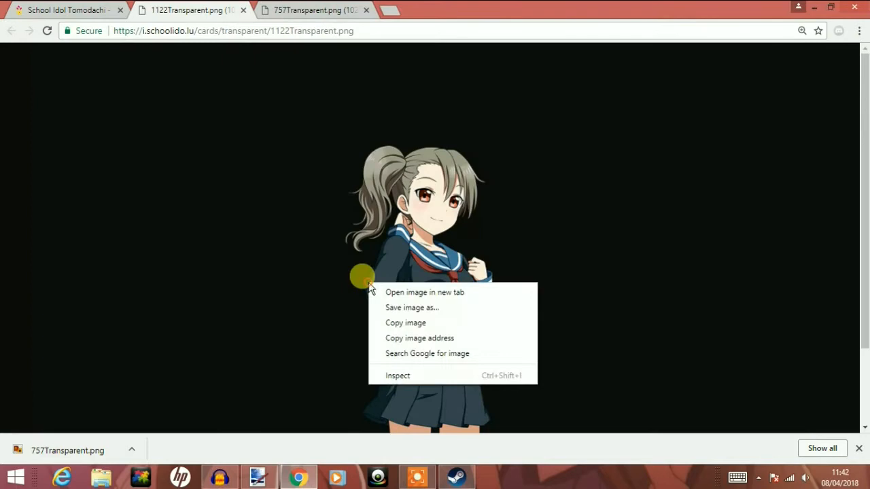
{"action": "left_click", "coordinate": [412, 307]}
{"action": "left_click", "coordinate": [291, 316]}
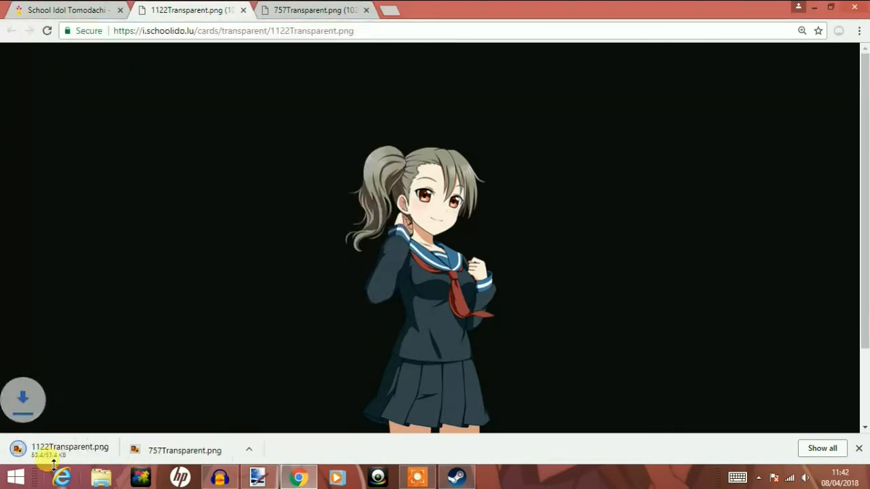
- Add the downloaded 1122Transparent.png as a new layer to the 757Transparent image in paint.net
{"action": "left_click_drag", "start_coordinate": [256, 479], "coordinate": [346, 295]}
{"action": "left_click", "coordinate": [380, 291]}
{"action": "scroll", "coordinate": [443, 191], "scroll_direction": "up", "scroll_amount": 3}
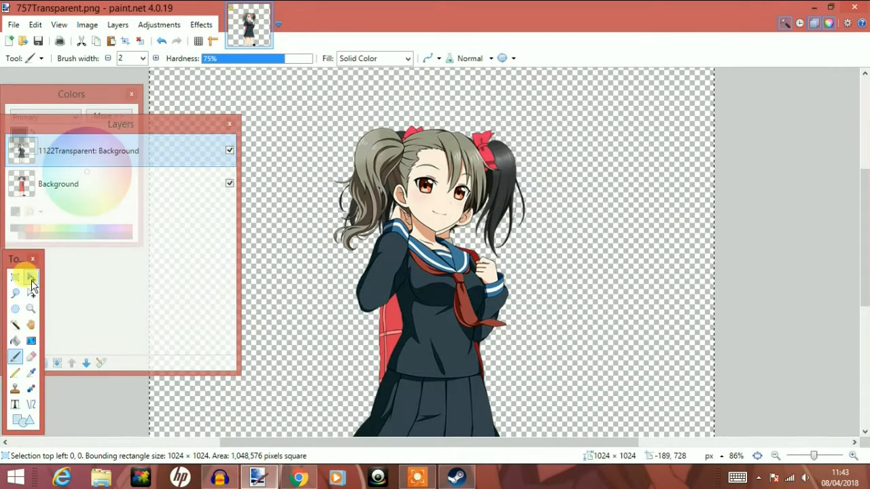
- Move the sailor-uniform figure about 58 px right and 21 px up, and hide the Background layer
{"action": "left_click", "coordinate": [30, 276]}
{"action": "left_click_drag", "start_coordinate": [486, 261], "coordinate": [337, 253]}
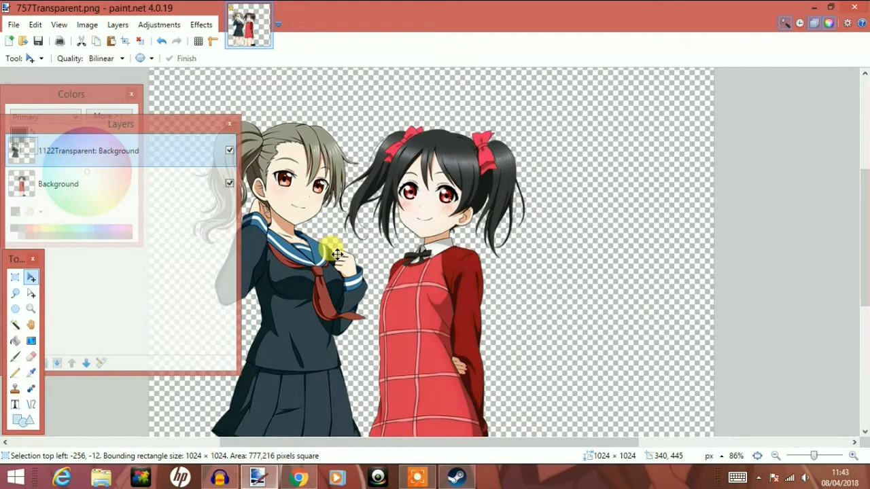
{"action": "left_click_drag", "start_coordinate": [337, 253], "coordinate": [520, 247]}
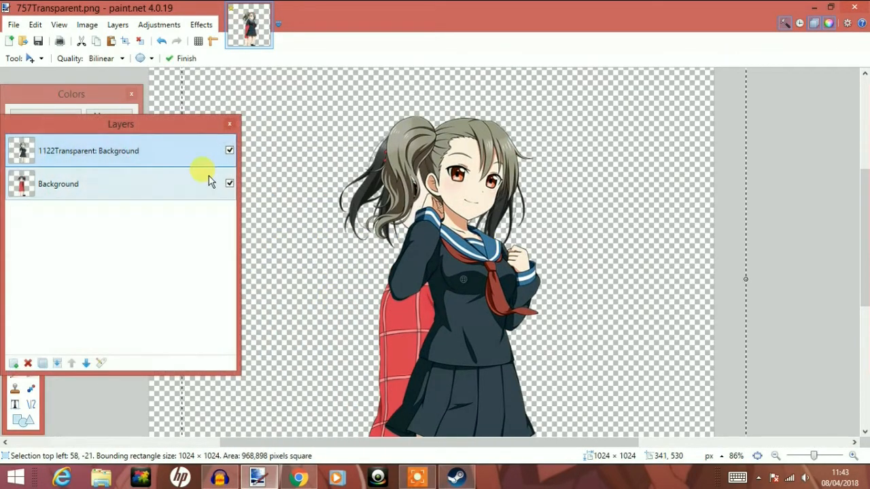
{"action": "left_click", "coordinate": [229, 183]}
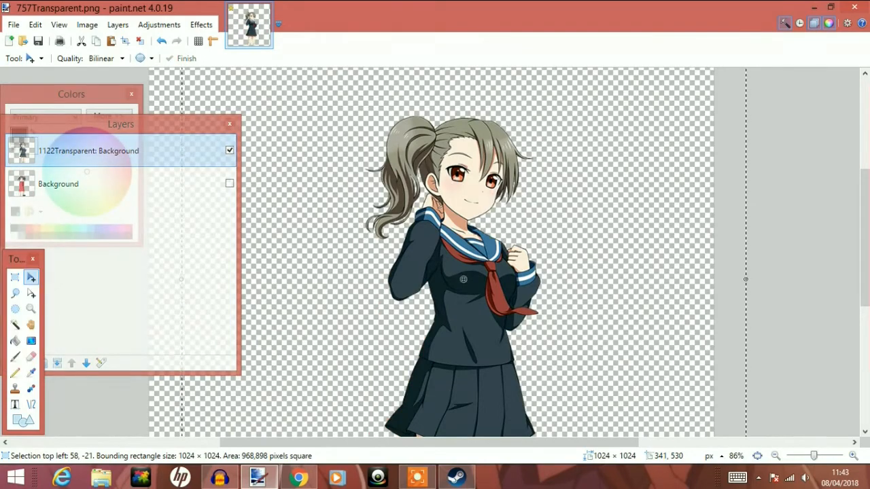
- Erase the raised hand and the neck directly beneath the head on the 1122Transparent layer with a 30 px eraser
{"action": "left_click", "coordinate": [15, 293]}
{"action": "scroll", "coordinate": [499, 197], "scroll_direction": "up", "scroll_amount": 1, "text": "ctrl"}
{"action": "scroll", "coordinate": [435, 191], "scroll_direction": "up", "scroll_amount": 3, "text": "ctrl"}
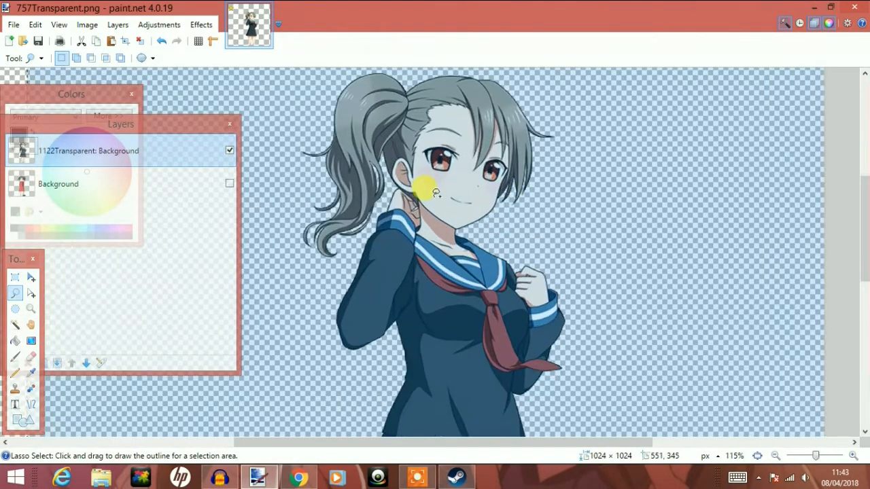
{"action": "scroll", "coordinate": [401, 194], "scroll_direction": "down", "scroll_amount": 1, "text": "ctrl"}
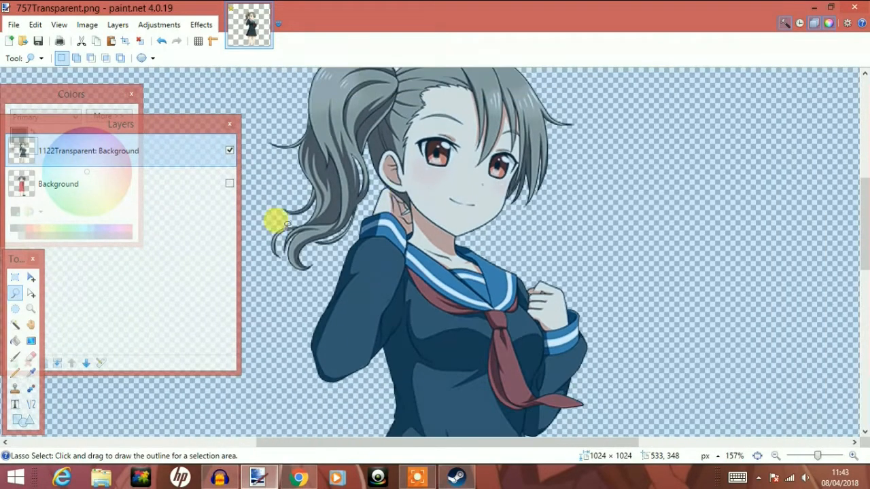
{"action": "left_click", "coordinate": [33, 356]}
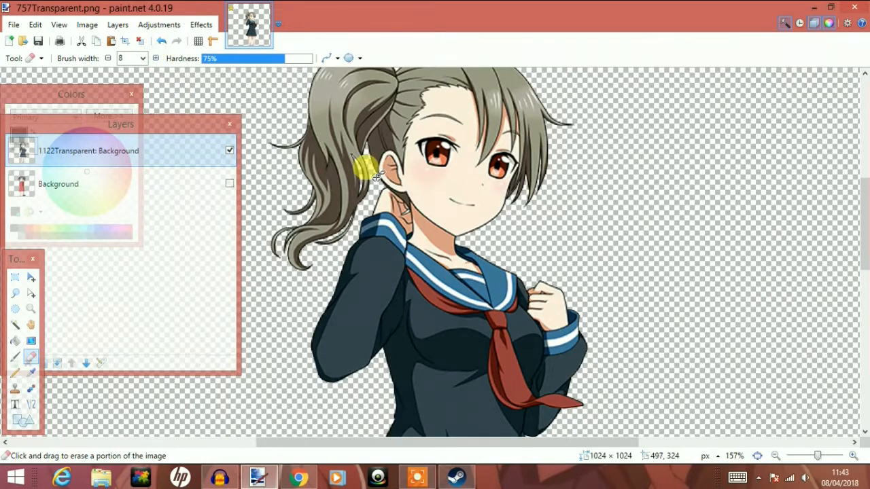
{"action": "scroll", "coordinate": [371, 175], "scroll_direction": "up", "scroll_amount": 4, "text": "ctrl"}
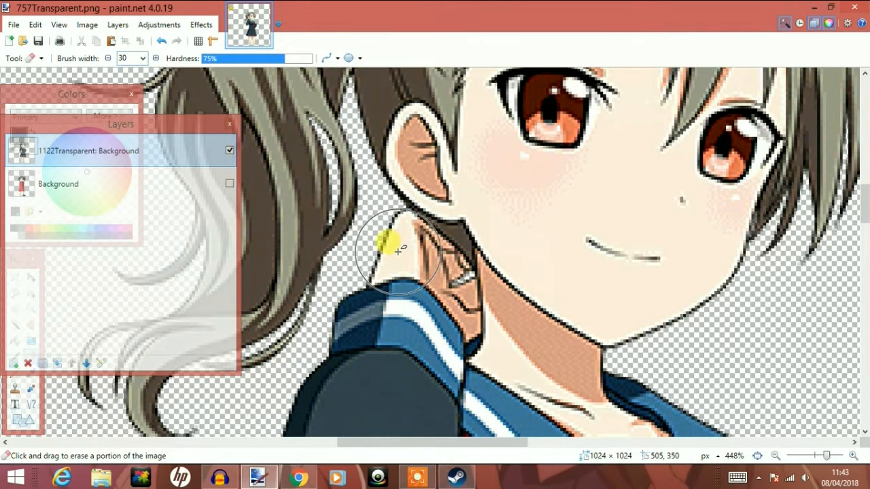
{"action": "mouse_move", "coordinate": [396, 249]}
{"action": "left_mouse_down"}
{"action": "mouse_move", "coordinate": [422, 276]}
{"action": "mouse_move", "coordinate": [387, 246]}
{"action": "mouse_move", "coordinate": [478, 309]}
{"action": "mouse_move", "coordinate": [423, 280]}
{"action": "mouse_move", "coordinate": [520, 359]}
{"action": "mouse_move", "coordinate": [592, 400]}
{"action": "left_mouse_up"}
- Erase the sleeve cuff, sailor collar and upper shoulders below the head to clear the area around the chin
{"action": "scroll", "coordinate": [858, 204], "scroll_direction": "down", "scroll_amount": 3}
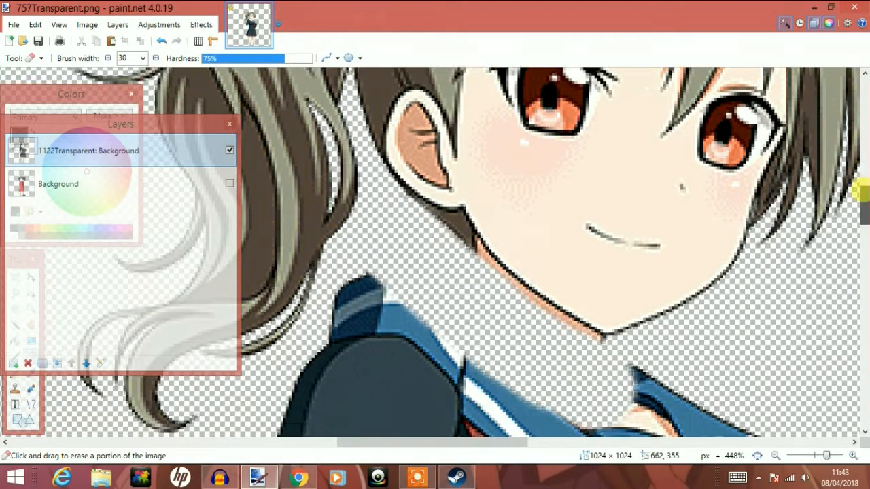
{"action": "mouse_move", "coordinate": [394, 228]}
{"action": "left_mouse_down"}
{"action": "mouse_move", "coordinate": [392, 199]}
{"action": "mouse_move", "coordinate": [303, 329]}
{"action": "mouse_move", "coordinate": [371, 272]}
{"action": "mouse_move", "coordinate": [376, 329]}
{"action": "mouse_move", "coordinate": [515, 311]}
{"action": "mouse_move", "coordinate": [431, 324]}
{"action": "left_mouse_up"}
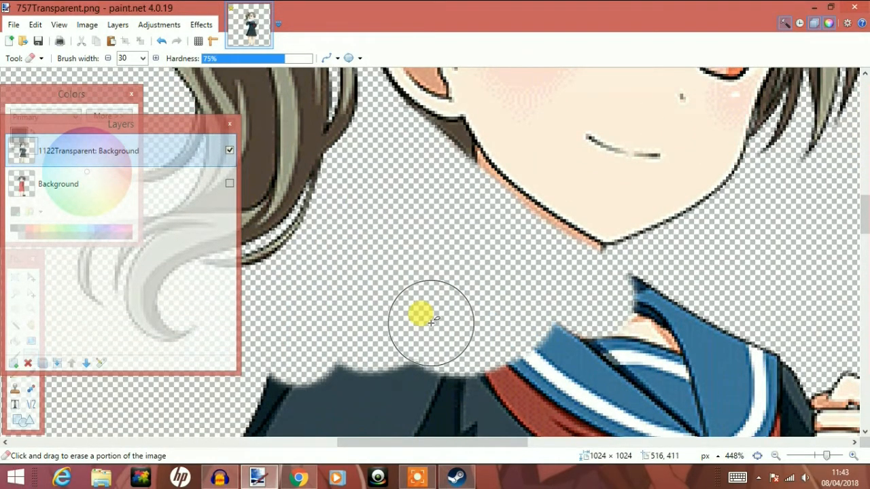
{"action": "scroll", "coordinate": [432, 322], "scroll_direction": "down", "scroll_amount": 3}
{"action": "mouse_move", "coordinate": [542, 336]}
{"action": "left_mouse_down"}
{"action": "mouse_move", "coordinate": [616, 342]}
{"action": "mouse_move", "coordinate": [570, 330]}
{"action": "mouse_move", "coordinate": [563, 317]}
{"action": "mouse_move", "coordinate": [596, 346]}
{"action": "mouse_move", "coordinate": [649, 368]}
{"action": "mouse_move", "coordinate": [402, 352]}
{"action": "mouse_move", "coordinate": [352, 367]}
{"action": "left_mouse_up"}
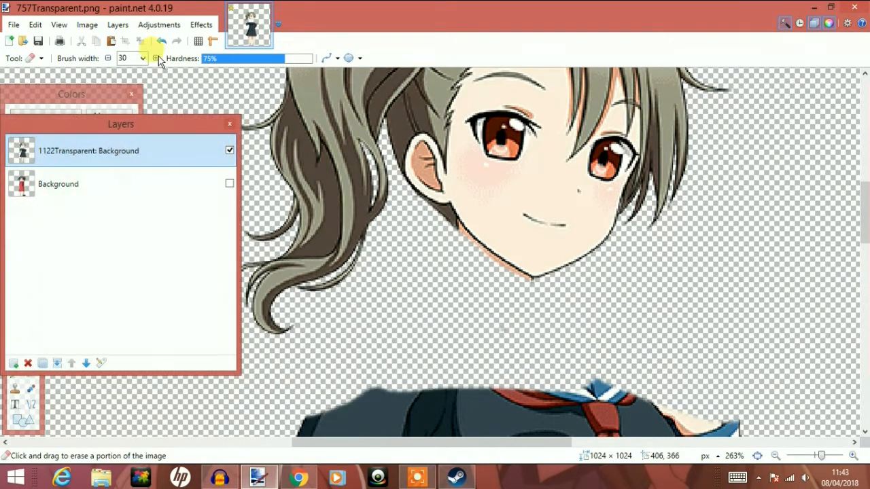
- Set the eraser to 100 px width and 100% hardness, and erase the rest of the sailor-uniform body
{"action": "double_click", "coordinate": [122, 57]}
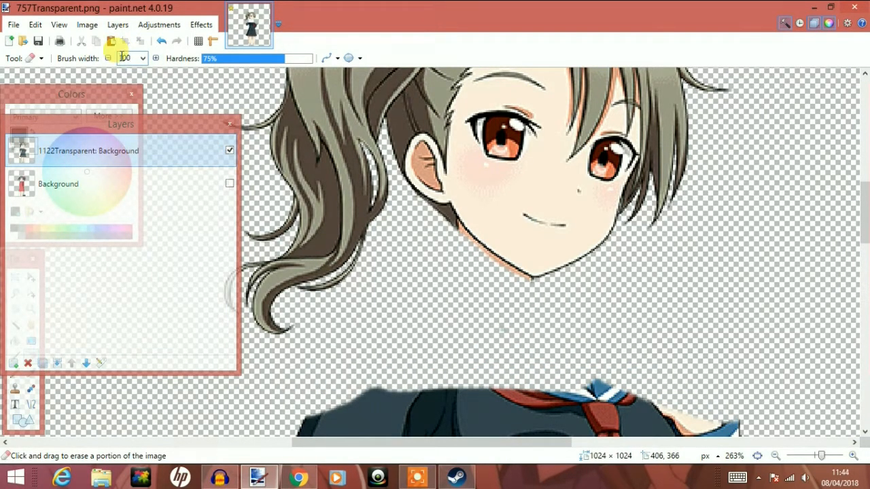
{"action": "left_click_drag", "start_coordinate": [863, 230], "coordinate": [862, 259]}
{"action": "mouse_move", "coordinate": [540, 261]}
{"action": "left_mouse_down"}
{"action": "mouse_move", "coordinate": [656, 259]}
{"action": "mouse_move", "coordinate": [357, 292]}
{"action": "left_mouse_up"}
{"action": "left_click_drag", "start_coordinate": [286, 59], "coordinate": [319, 59]}
{"action": "left_click", "coordinate": [860, 275]}
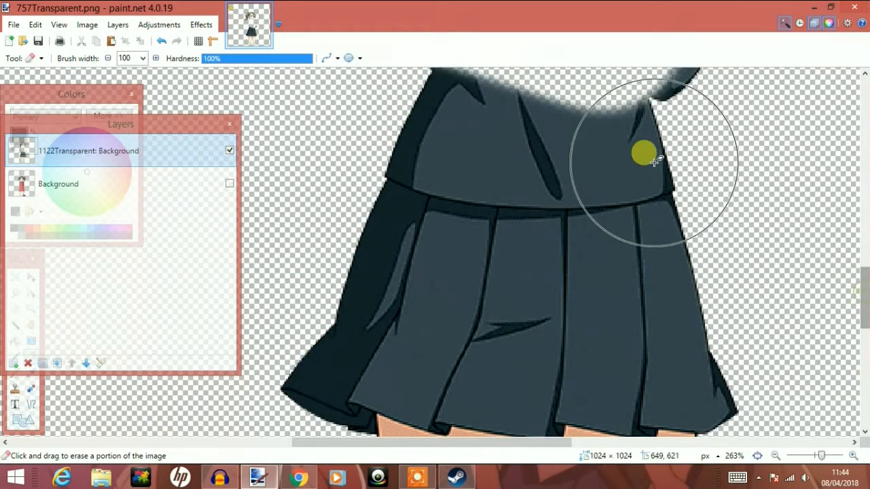
{"action": "scroll", "coordinate": [642, 149], "scroll_direction": "down", "scroll_amount": 4}
{"action": "mouse_move", "coordinate": [669, 135]}
{"action": "left_mouse_down"}
{"action": "mouse_move", "coordinate": [574, 150]}
{"action": "mouse_move", "coordinate": [666, 141]}
{"action": "mouse_move", "coordinate": [681, 207]}
{"action": "mouse_move", "coordinate": [728, 237]}
{"action": "mouse_move", "coordinate": [515, 274]}
{"action": "left_mouse_up"}
{"action": "left_click_drag", "start_coordinate": [704, 283], "coordinate": [569, 372]}
{"action": "left_click_drag", "start_coordinate": [864, 323], "coordinate": [863, 217]}
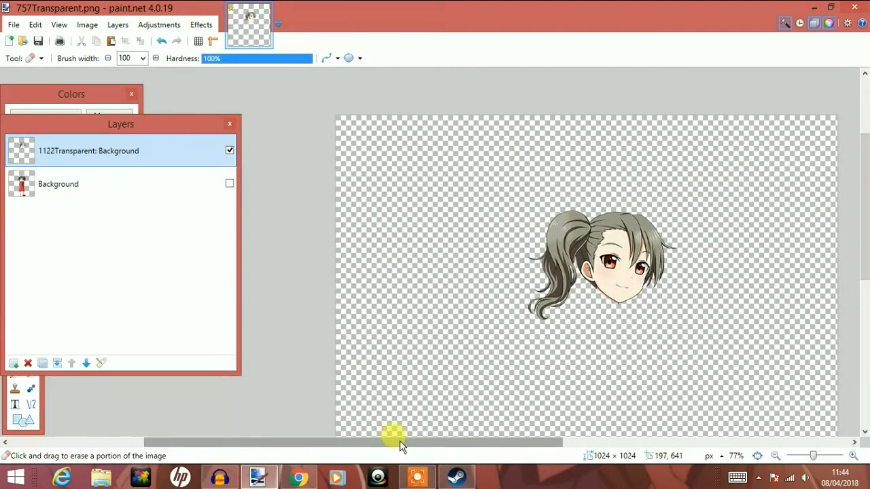
- Hide the 1122Transparent head layer and show the Background layer with the red-dressed figure
{"action": "left_click_drag", "start_coordinate": [394, 443], "coordinate": [491, 442]}
{"action": "left_click", "coordinate": [229, 150]}
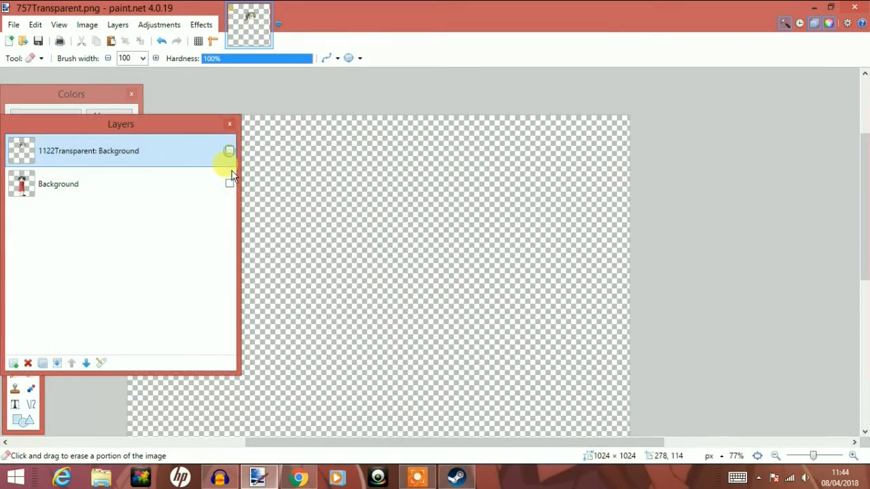
{"action": "left_click", "coordinate": [229, 183]}
{"action": "scroll", "coordinate": [524, 306], "scroll_direction": "up", "scroll_amount": 3}
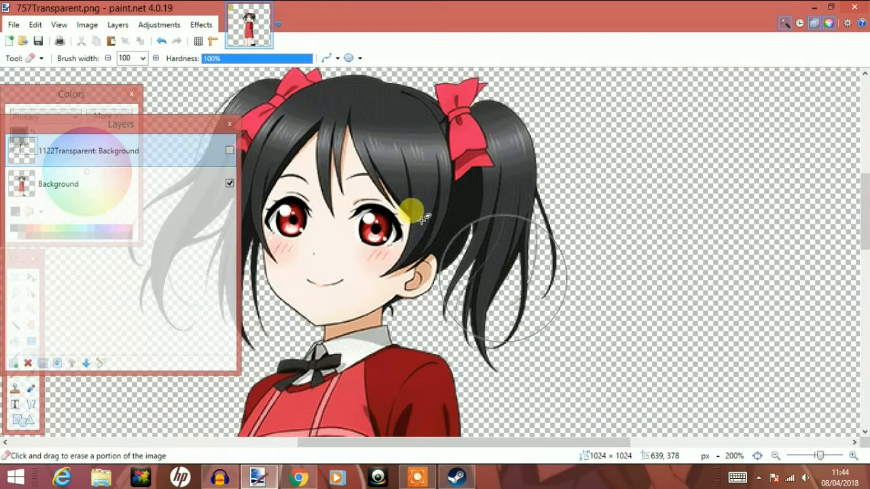
- Show and hide the grey-haired head layer repeatedly to compare it with the black-haired figure beneath
{"action": "left_click", "coordinate": [230, 151]}
{"action": "left_click", "coordinate": [229, 151]}
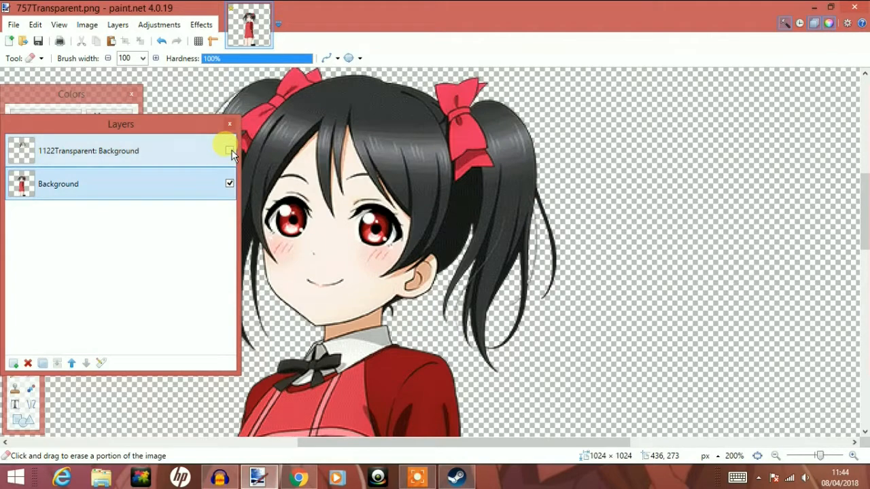
{"action": "left_click", "coordinate": [229, 151]}
{"action": "left_click", "coordinate": [229, 151]}
{"action": "left_click", "coordinate": [230, 151]}
{"action": "left_click", "coordinate": [230, 151]}
{"action": "left_click", "coordinate": [230, 151]}
{"action": "left_click", "coordinate": [230, 151]}
- Undo the last layer changes and check once more how the grey-haired head overlaps the Background figure
{"action": "left_click", "coordinate": [221, 180]}
{"action": "key", "text": "ctrl+z"}
{"action": "key", "text": "ctrl+z"}
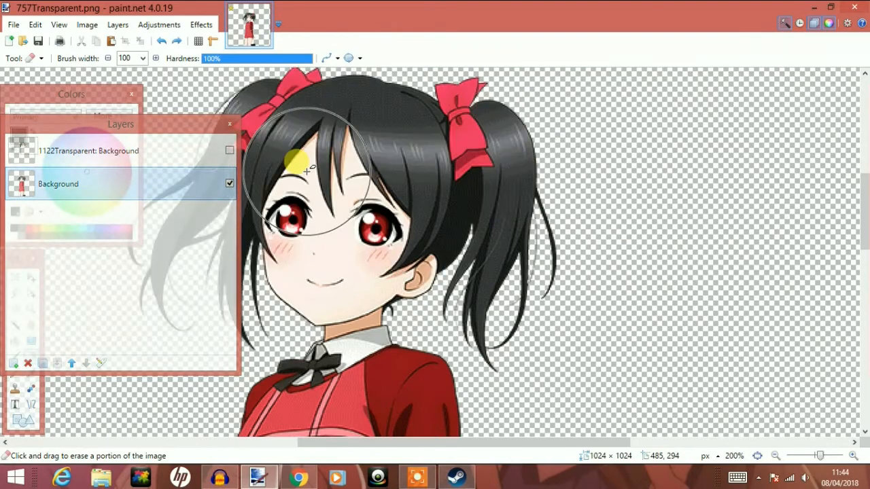
{"action": "key", "text": "ctrl+z"}
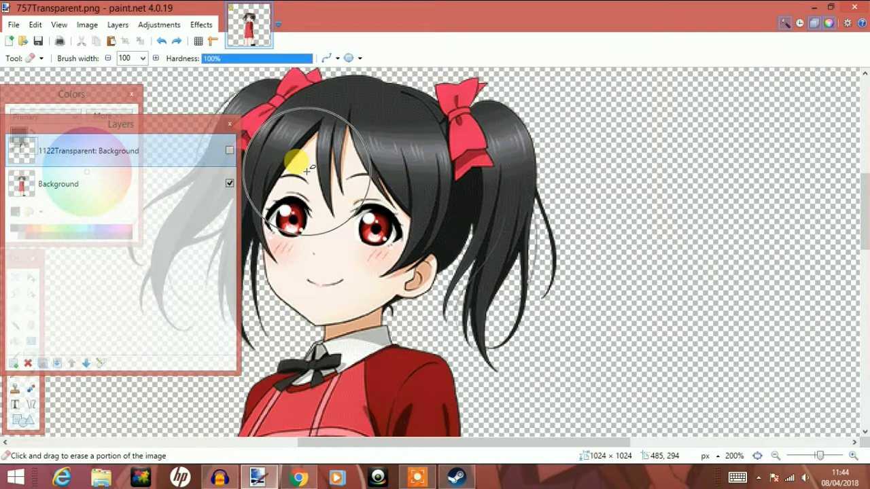
{"action": "left_click", "coordinate": [230, 151]}
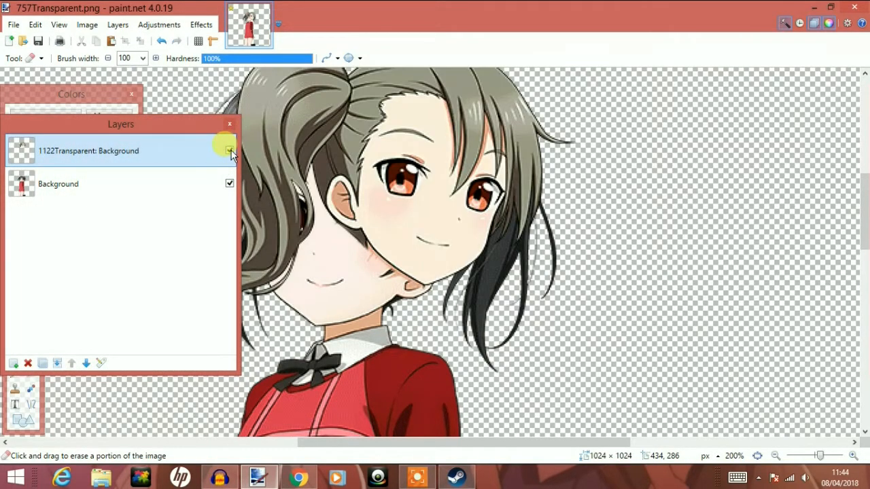
{"action": "left_click", "coordinate": [230, 151]}
- Erase the black twin-tails, red bows and upper hair on the Background layer with the 100 px eraser
{"action": "left_click", "coordinate": [151, 184]}
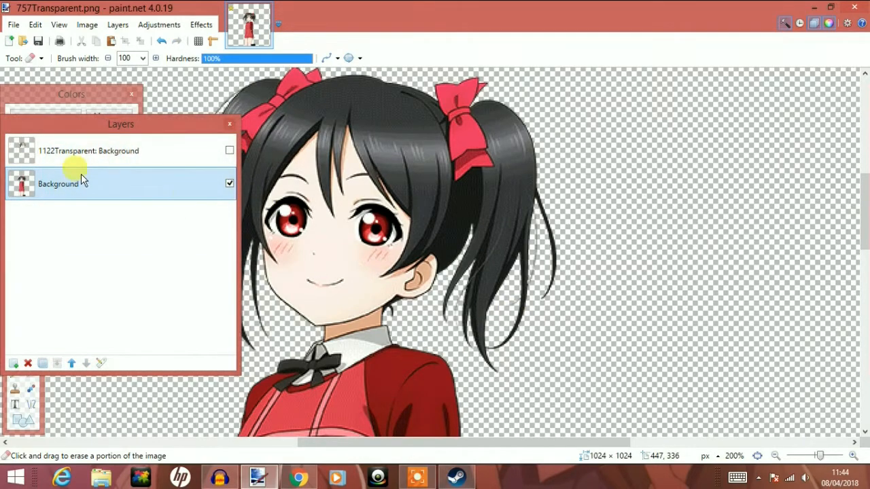
{"action": "mouse_move", "coordinate": [542, 291]}
{"action": "left_mouse_down"}
{"action": "mouse_move", "coordinate": [498, 296]}
{"action": "mouse_move", "coordinate": [491, 365]}
{"action": "left_mouse_up"}
{"action": "mouse_move", "coordinate": [512, 294]}
{"action": "left_mouse_down"}
{"action": "mouse_move", "coordinate": [543, 184]}
{"action": "mouse_move", "coordinate": [313, 80]}
{"action": "mouse_move", "coordinate": [217, 81]}
{"action": "mouse_move", "coordinate": [143, 285]}
{"action": "left_mouse_up"}
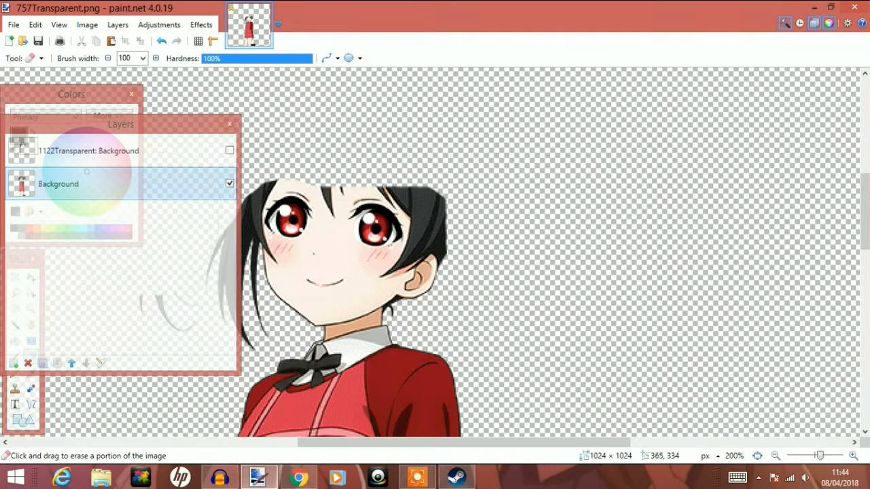
{"action": "left_click_drag", "start_coordinate": [209, 310], "coordinate": [208, 311]}
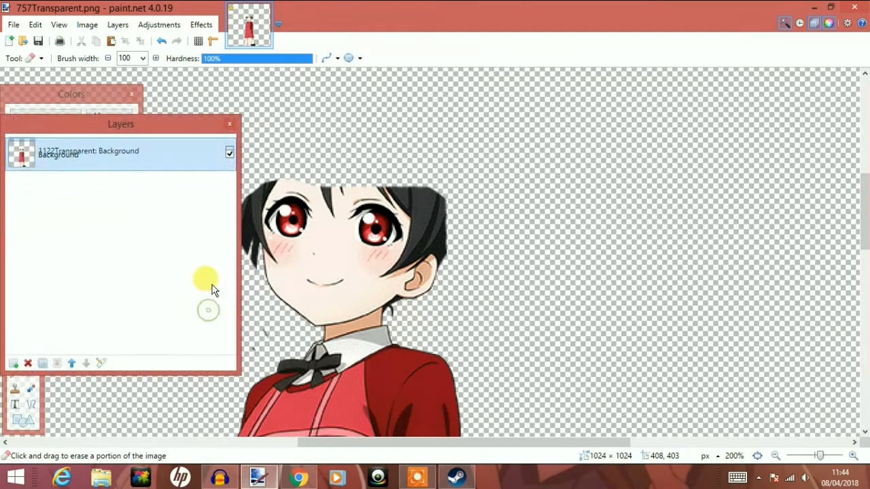
{"action": "left_click", "coordinate": [285, 161]}
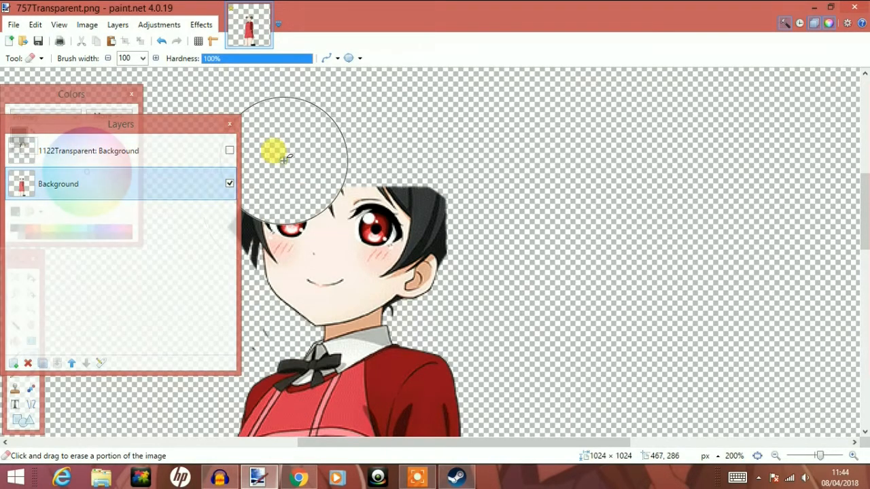
- Hide the Layers window and erase the face and remaining hair on the Background layer, keeping the jaw outline and neck
{"action": "left_click", "coordinate": [229, 124]}
{"action": "mouse_move", "coordinate": [262, 292]}
{"action": "left_mouse_down"}
{"action": "mouse_move", "coordinate": [236, 295]}
{"action": "mouse_move", "coordinate": [232, 259]}
{"action": "left_mouse_up"}
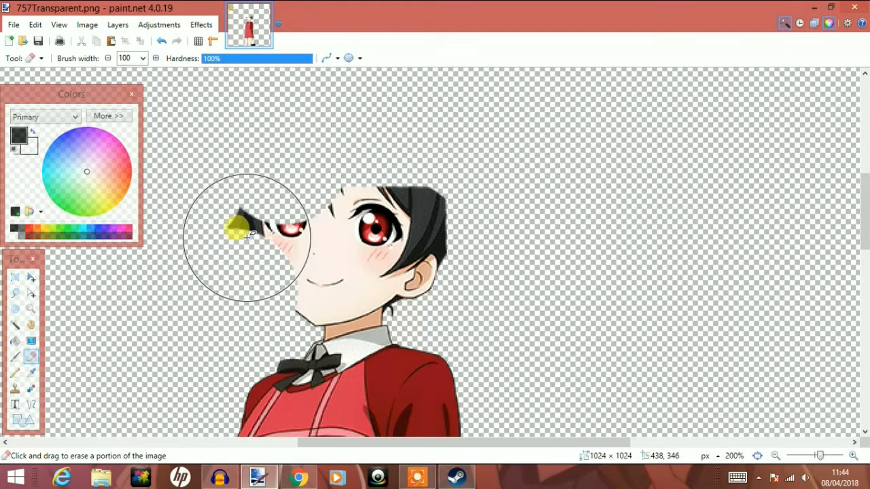
{"action": "mouse_move", "coordinate": [324, 239]}
{"action": "left_mouse_down"}
{"action": "mouse_move", "coordinate": [268, 216]}
{"action": "mouse_move", "coordinate": [204, 208]}
{"action": "mouse_move", "coordinate": [197, 249]}
{"action": "left_mouse_up"}
{"action": "mouse_move", "coordinate": [202, 214]}
{"action": "left_mouse_down"}
{"action": "mouse_move", "coordinate": [211, 324]}
{"action": "mouse_move", "coordinate": [266, 198]}
{"action": "mouse_move", "coordinate": [317, 207]}
{"action": "mouse_move", "coordinate": [333, 251]}
{"action": "mouse_move", "coordinate": [370, 195]}
{"action": "mouse_move", "coordinate": [401, 198]}
{"action": "mouse_move", "coordinate": [429, 242]}
{"action": "mouse_move", "coordinate": [342, 188]}
{"action": "left_mouse_up"}
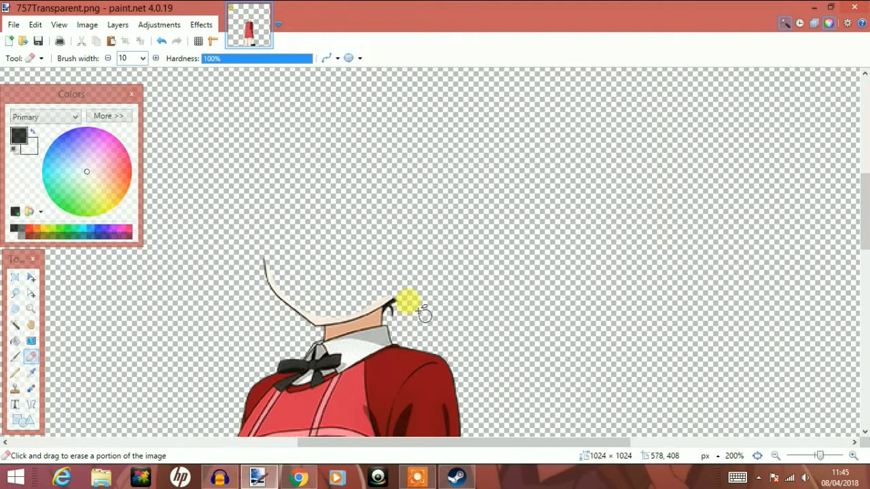
- Erase the stray black hair beside the neck with a 10 px eraser
{"action": "scroll", "coordinate": [411, 307], "scroll_direction": "up", "scroll_amount": 4}
{"action": "scroll", "coordinate": [380, 315], "scroll_direction": "up", "scroll_amount": 5}
{"action": "mouse_move", "coordinate": [308, 341]}
{"action": "left_mouse_down"}
{"action": "mouse_move", "coordinate": [269, 325]}
{"action": "mouse_move", "coordinate": [272, 306]}
{"action": "mouse_move", "coordinate": [311, 301]}
{"action": "mouse_move", "coordinate": [359, 248]}
{"action": "mouse_move", "coordinate": [286, 313]}
{"action": "left_mouse_up"}
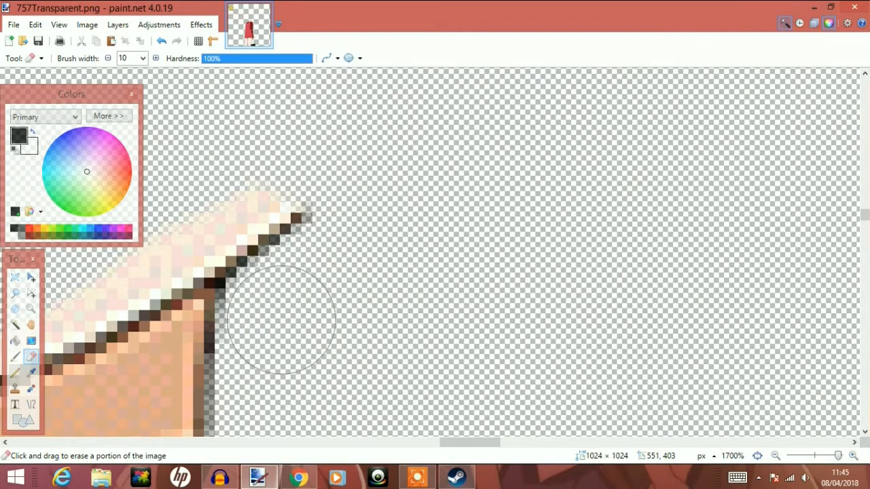
{"action": "scroll", "coordinate": [265, 345], "scroll_direction": "down", "scroll_amount": 7}
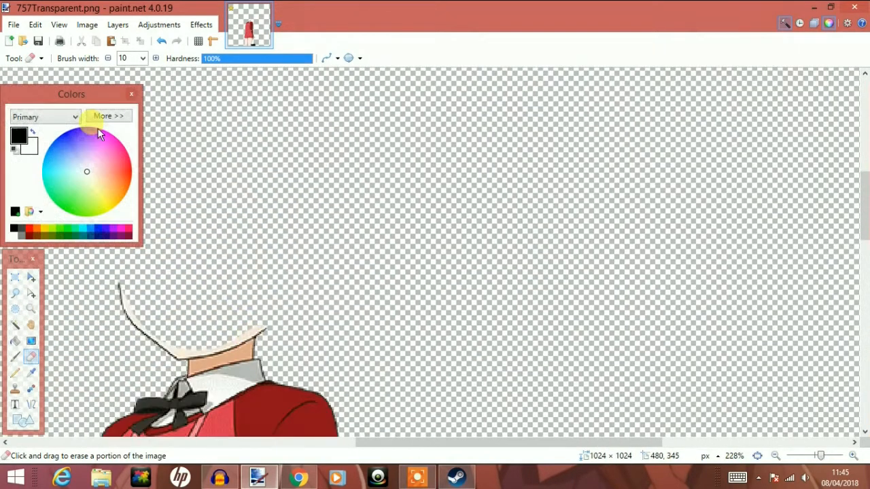
- Reopen the Layers window, show the 1122Transparent head layer, and move the window clear of the head
{"action": "left_click", "coordinate": [814, 23]}
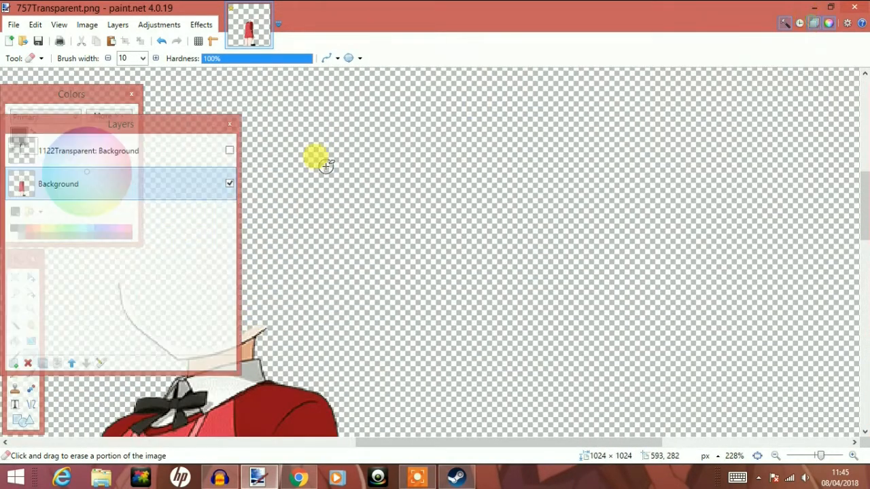
{"action": "left_click", "coordinate": [229, 151]}
{"action": "left_click_drag", "start_coordinate": [169, 129], "coordinate": [635, 148]}
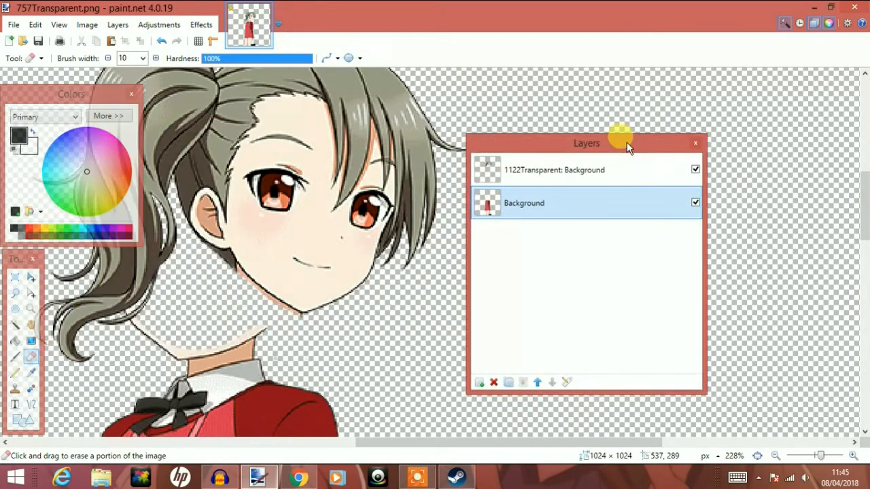
{"action": "left_click_drag", "start_coordinate": [403, 443], "coordinate": [370, 443]}
{"action": "scroll", "coordinate": [393, 306], "scroll_direction": "down", "scroll_amount": 3}
- Select a 350 × 282 px rectangle around the head, activate the 1122Transparent layer and flip that layer horizontally
{"action": "left_click", "coordinate": [20, 262]}
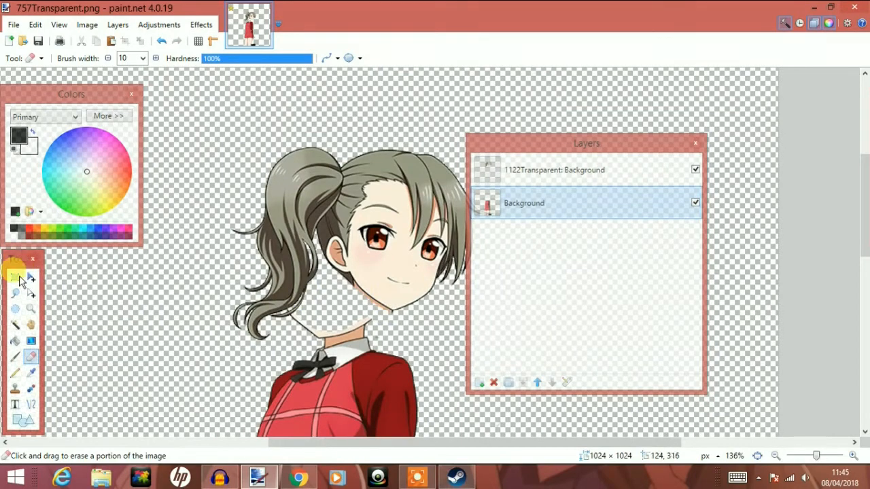
{"action": "left_click", "coordinate": [15, 277]}
{"action": "left_click_drag", "start_coordinate": [191, 127], "coordinate": [494, 372]}
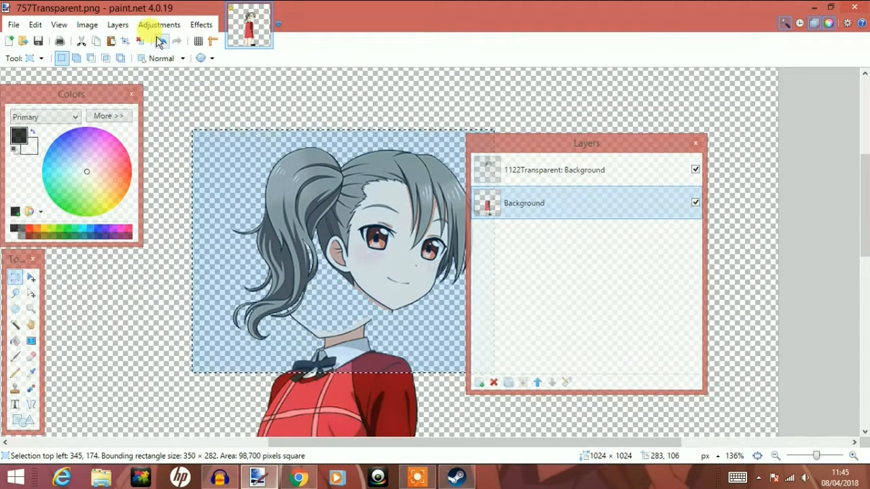
{"action": "left_click", "coordinate": [510, 170]}
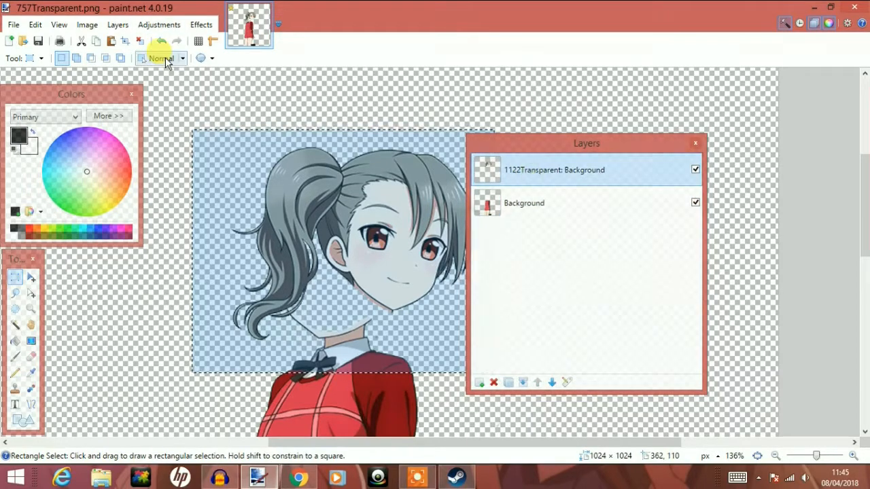
{"action": "left_click", "coordinate": [129, 28]}
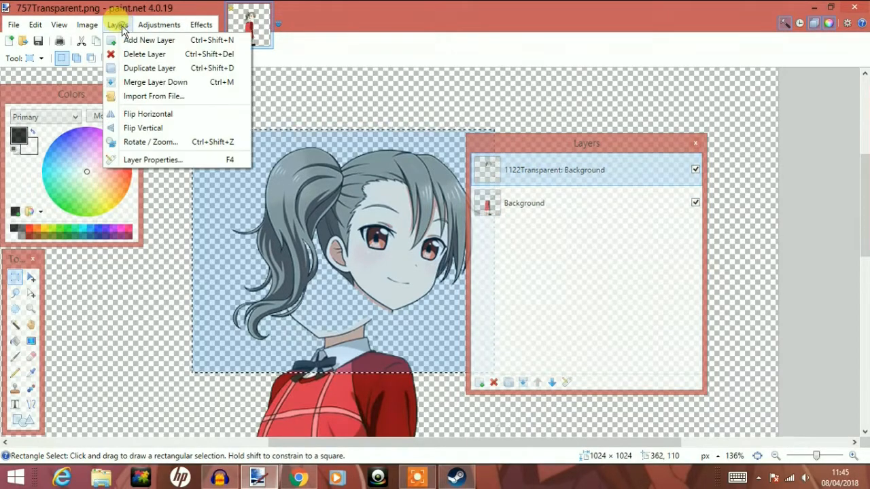
{"action": "left_click", "coordinate": [162, 114]}
- Move the flipped head about 52 px right and 32 px down over the neck, and shift the Layers window aside
{"action": "left_click", "coordinate": [30, 277]}
{"action": "left_click_drag", "start_coordinate": [299, 248], "coordinate": [327, 269]}
{"action": "left_click_drag", "start_coordinate": [559, 140], "coordinate": [687, 127]}
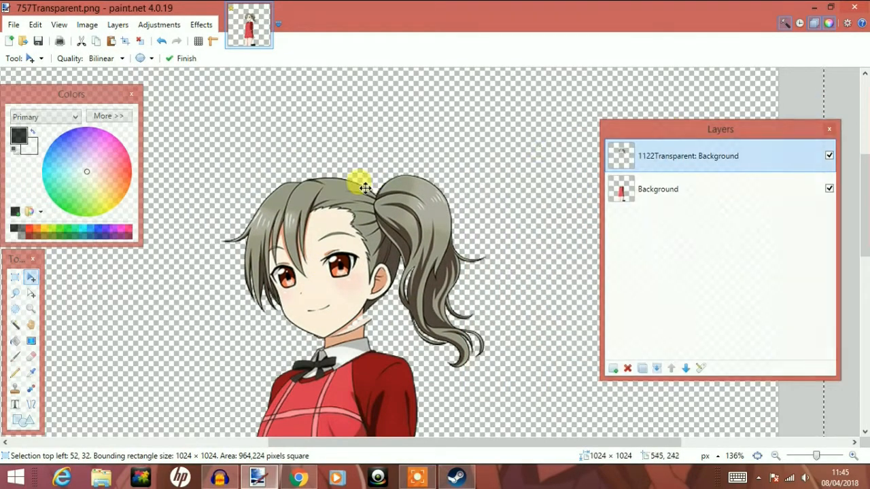
- Select the area around the head, rotate it to -14.25°, and fit its chin onto the neck above the white collar
{"action": "left_click", "coordinate": [15, 278]}
{"action": "left_click_drag", "start_coordinate": [202, 99], "coordinate": [464, 418]}
{"action": "left_click_drag", "start_coordinate": [336, 275], "coordinate": [362, 294]}
{"action": "scroll", "coordinate": [584, 288], "scroll_direction": "down", "scroll_amount": 4}
{"action": "left_click_drag", "start_coordinate": [866, 251], "coordinate": [865, 288]}
{"action": "scroll", "coordinate": [479, 199], "scroll_direction": "up", "scroll_amount": 1}
{"action": "scroll", "coordinate": [479, 200], "scroll_direction": "up", "scroll_amount": 4}
{"action": "scroll", "coordinate": [478, 199], "scroll_direction": "down", "scroll_amount": 2}
{"action": "left_click_drag", "start_coordinate": [545, 173], "coordinate": [553, 169]}
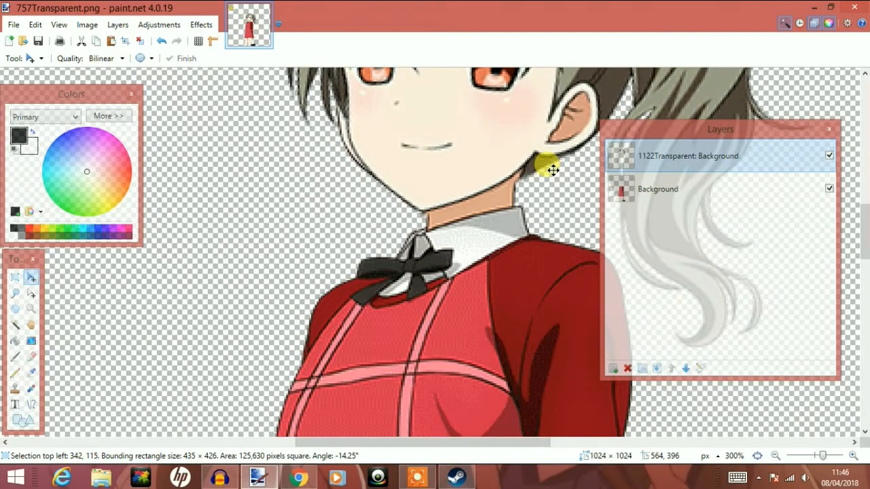
{"action": "scroll", "coordinate": [553, 169], "scroll_direction": "down", "scroll_amount": 1}
{"action": "scroll", "coordinate": [553, 169], "scroll_direction": "down", "scroll_amount": 2}
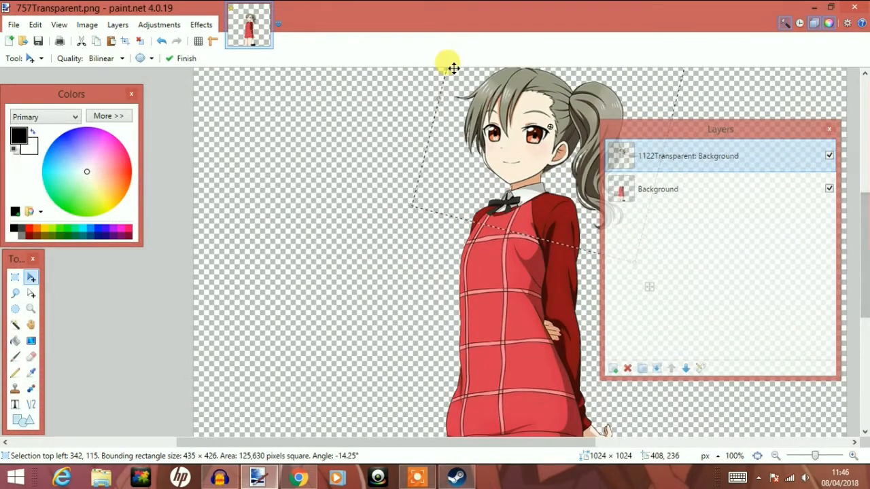
- Move the Layers window off the head and erase the stray neck pixels below the hair behind the jaw on the Background layer
{"action": "scroll", "coordinate": [451, 66], "scroll_direction": "up", "scroll_amount": 2}
{"action": "left_click_drag", "start_coordinate": [710, 130], "coordinate": [211, 81]}
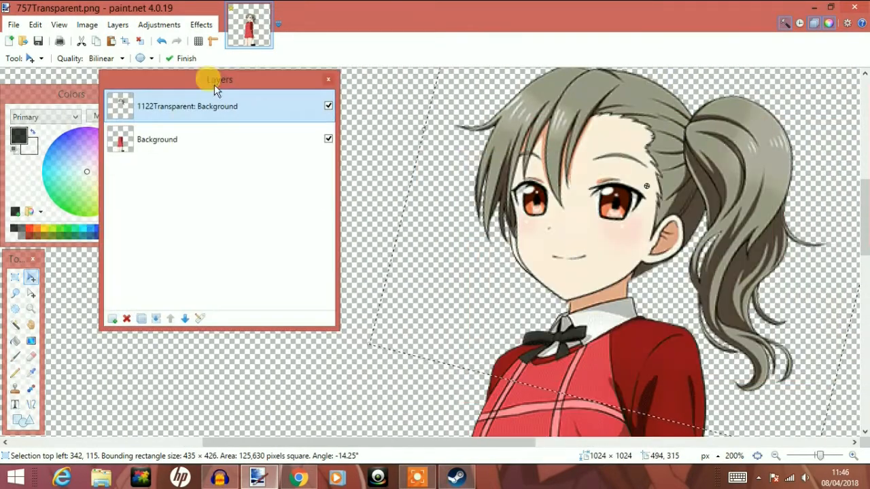
{"action": "left_click", "coordinate": [172, 140]}
{"action": "left_click", "coordinate": [31, 356]}
{"action": "scroll", "coordinate": [542, 235], "scroll_direction": "up", "scroll_amount": 2}
{"action": "scroll", "coordinate": [542, 234], "scroll_direction": "up", "scroll_amount": 2}
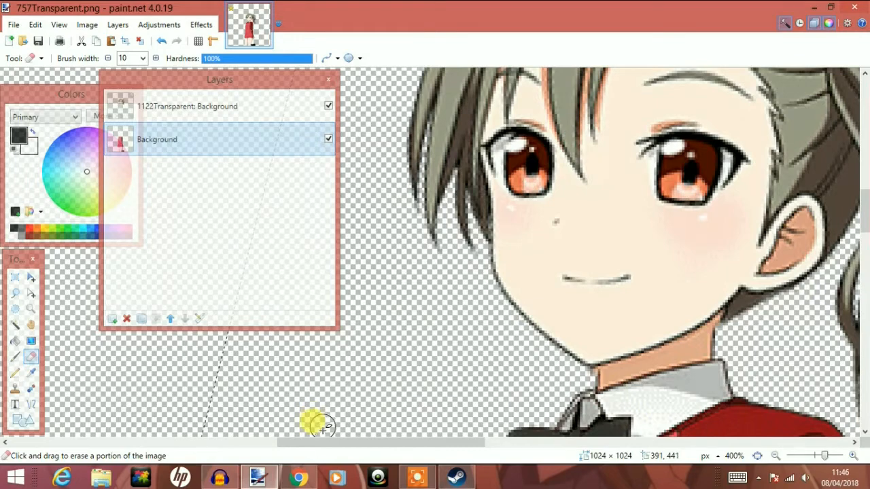
{"action": "left_click_drag", "start_coordinate": [324, 440], "coordinate": [345, 441]}
{"action": "left_click", "coordinate": [218, 106]}
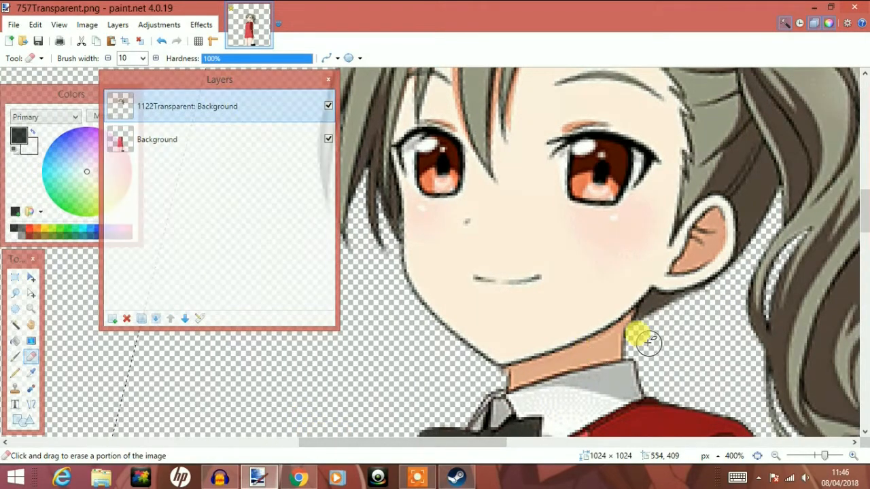
{"action": "scroll", "coordinate": [648, 342], "scroll_direction": "up", "scroll_amount": 5}
{"action": "left_click_drag", "start_coordinate": [617, 284], "coordinate": [618, 279]}
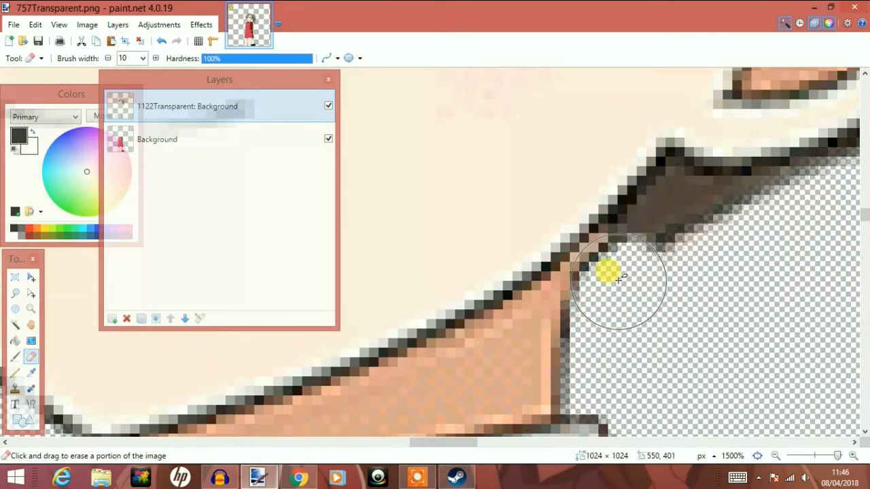
{"action": "left_click", "coordinate": [163, 141]}
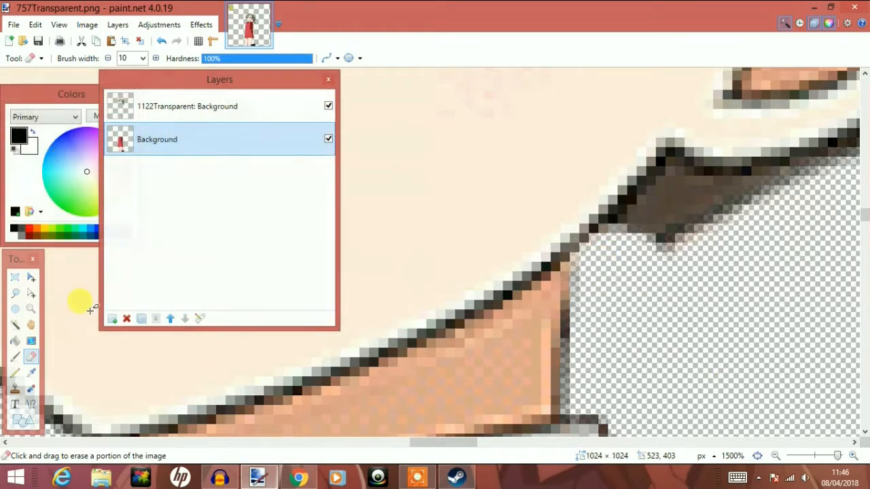
- Sample the dark hair shade on the 1122Transparent layer and paint over the gap behind the jaw with a brush width of 3
{"action": "left_click", "coordinate": [234, 114]}
{"action": "left_click", "coordinate": [31, 373]}
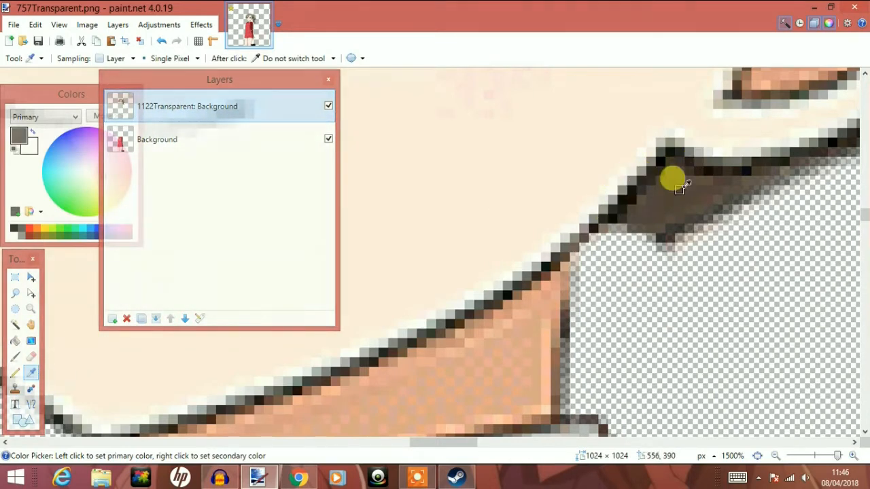
{"action": "left_click", "coordinate": [15, 356]}
{"action": "left_click", "coordinate": [108, 62]}
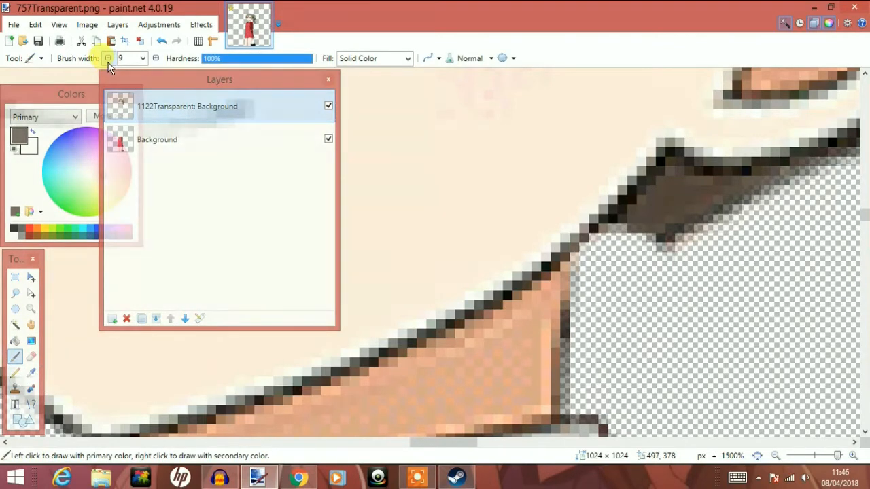
{"action": "left_click", "coordinate": [108, 62]}
{"action": "left_click", "coordinate": [108, 62]}
{"action": "left_click", "coordinate": [108, 62]}
{"action": "left_click", "coordinate": [108, 61]}
{"action": "left_click", "coordinate": [108, 62]}
{"action": "left_click", "coordinate": [108, 62]}
{"action": "scroll", "coordinate": [644, 254], "scroll_direction": "up", "scroll_amount": 3}
{"action": "mouse_move", "coordinate": [676, 222]}
{"action": "left_mouse_down"}
{"action": "mouse_move", "coordinate": [654, 208]}
{"action": "mouse_move", "coordinate": [605, 255]}
{"action": "mouse_move", "coordinate": [546, 291]}
{"action": "mouse_move", "coordinate": [542, 274]}
{"action": "mouse_move", "coordinate": [600, 213]}
{"action": "mouse_move", "coordinate": [552, 248]}
{"action": "left_mouse_up"}
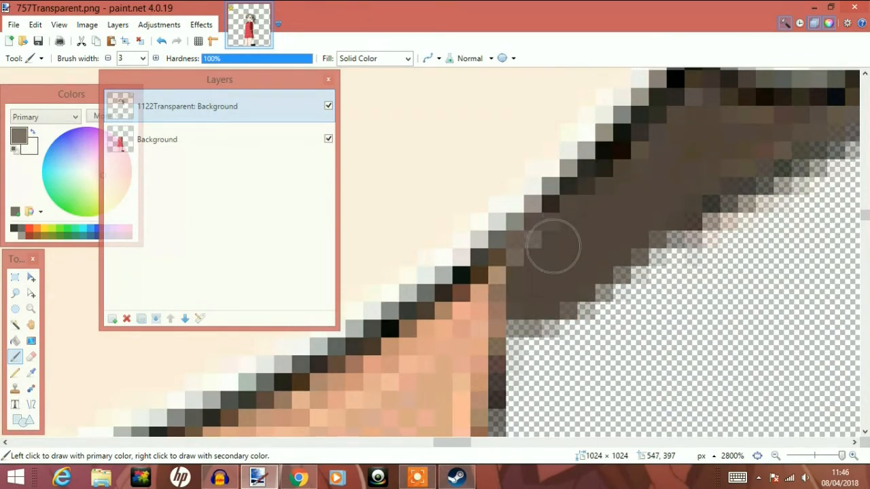
- Clear the selection around the head and check the whole combined figure
{"action": "scroll", "coordinate": [533, 265], "scroll_direction": "down", "scroll_amount": 6}
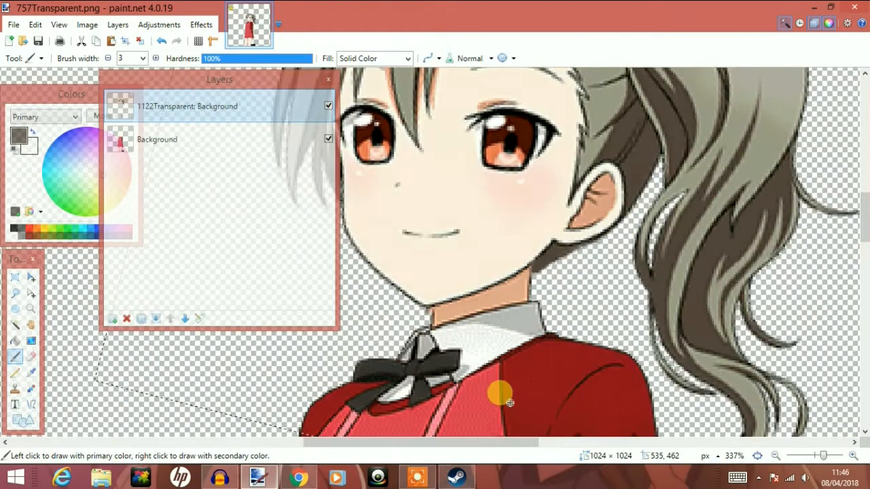
{"action": "scroll", "coordinate": [500, 392], "scroll_direction": "down", "scroll_amount": 4}
{"action": "scroll", "coordinate": [857, 248], "scroll_direction": "down", "scroll_amount": 5}
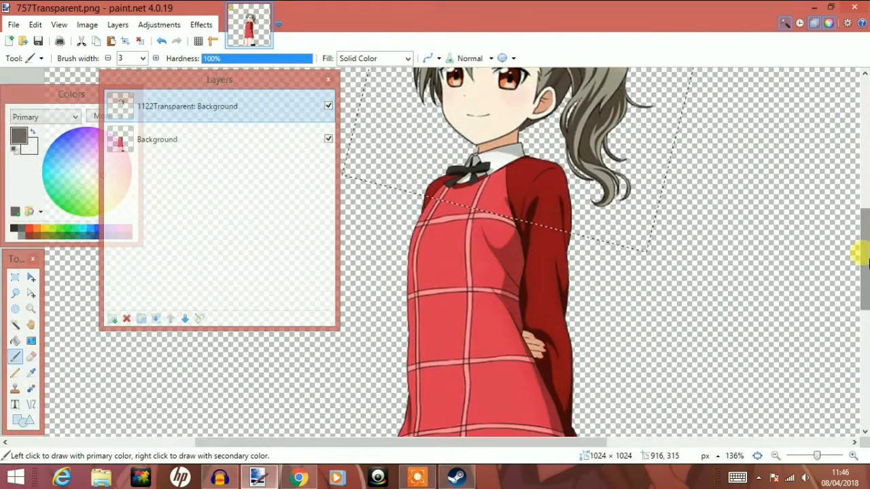
{"action": "scroll", "coordinate": [683, 115], "scroll_direction": "down", "scroll_amount": 2}
{"action": "left_click_drag", "start_coordinate": [860, 224], "coordinate": [862, 204]}
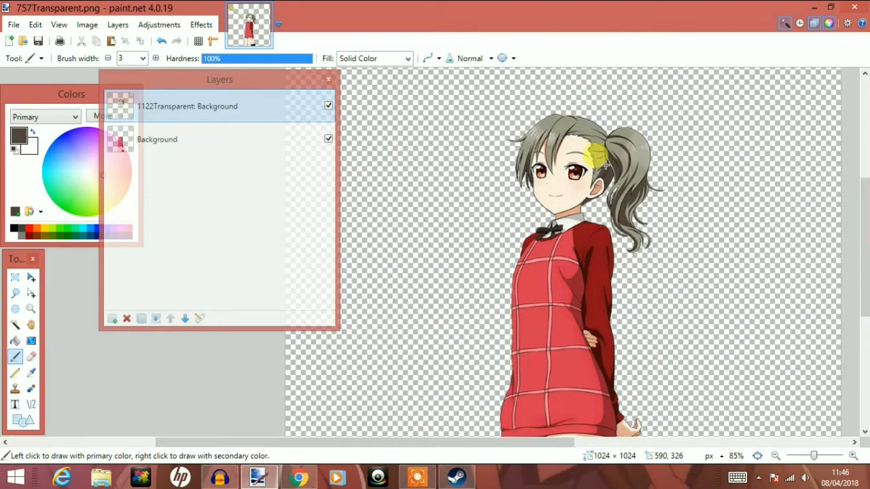
{"action": "left_click_drag", "start_coordinate": [860, 263], "coordinate": [861, 286]}
{"action": "scroll", "coordinate": [627, 244], "scroll_direction": "down", "scroll_amount": 2}
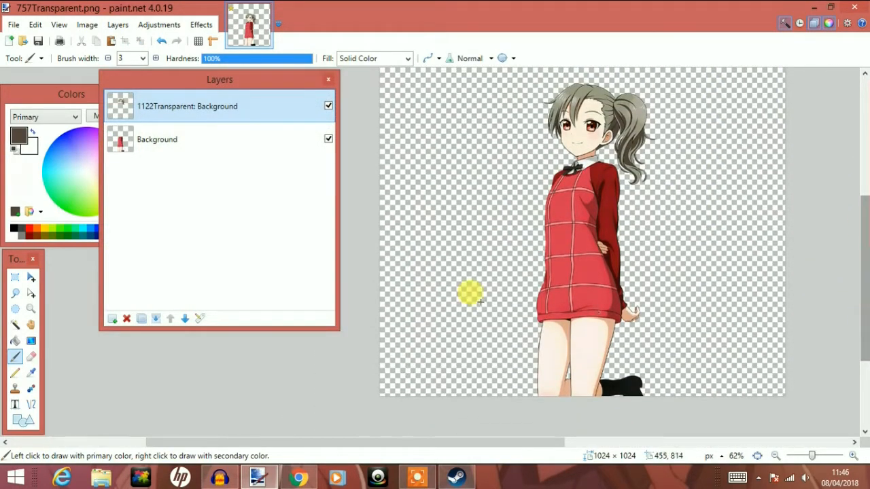
- Select the red checked dress on the Background layer with the Magic Wand at 50% tolerance
{"action": "left_click", "coordinate": [16, 326]}
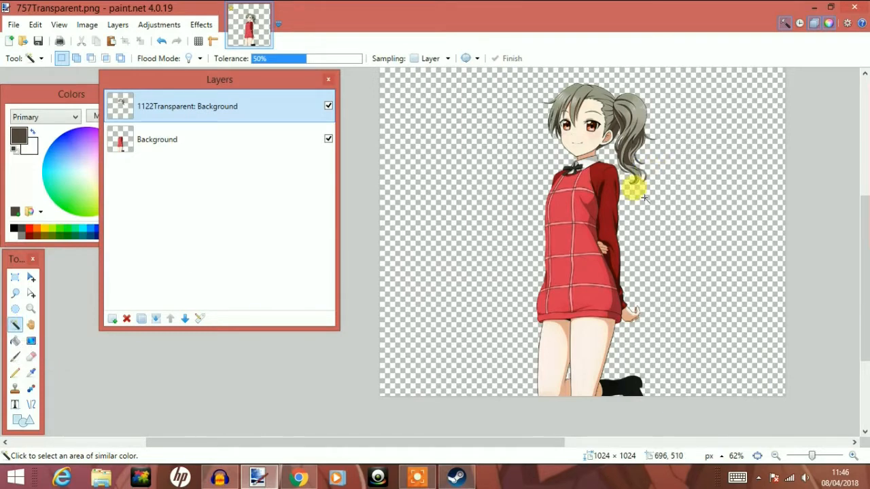
{"action": "scroll", "coordinate": [601, 210], "scroll_direction": "up", "scroll_amount": 3}
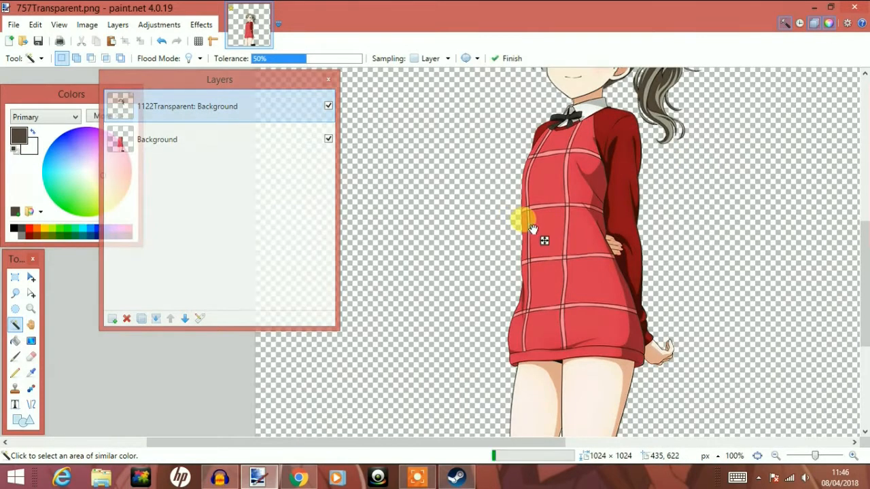
{"action": "left_click", "coordinate": [531, 229]}
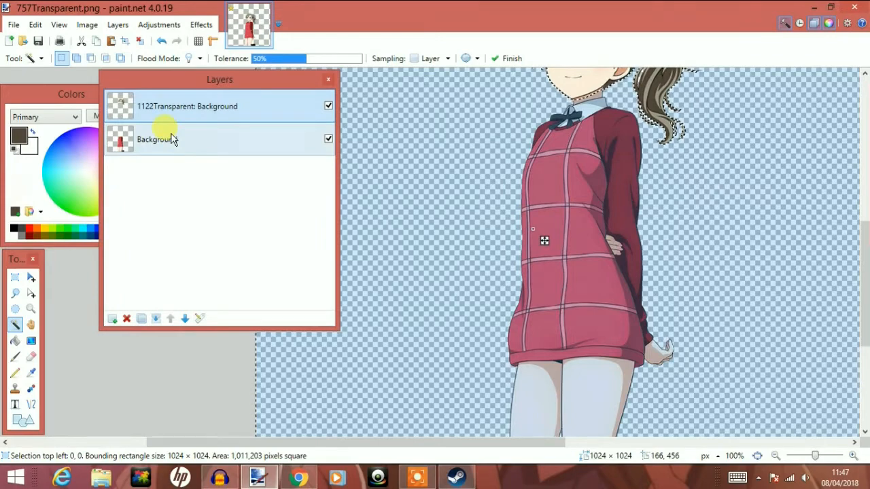
{"action": "left_click", "coordinate": [170, 138]}
{"action": "left_click", "coordinate": [553, 243]}
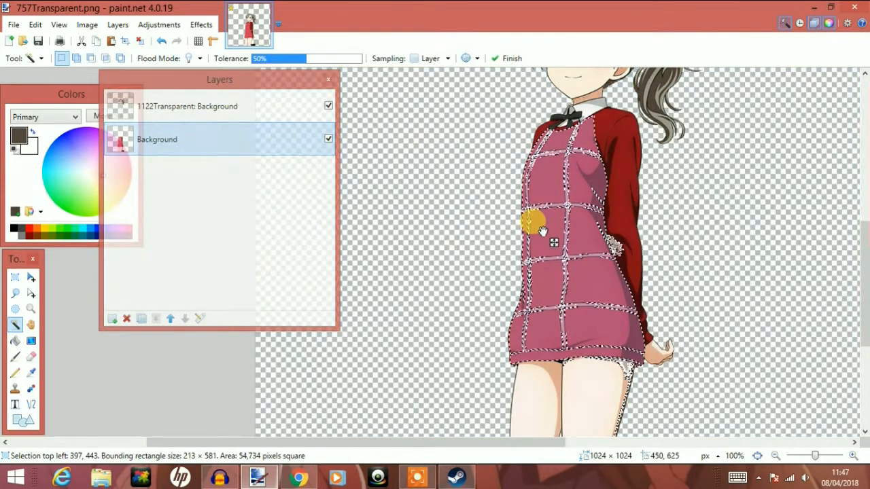
- Lower the Magic Wand tolerance to 46%, extend the selection over the dark red sleeves, and reduce the tolerance to 36%
{"action": "left_click_drag", "start_coordinate": [862, 231], "coordinate": [860, 314]}
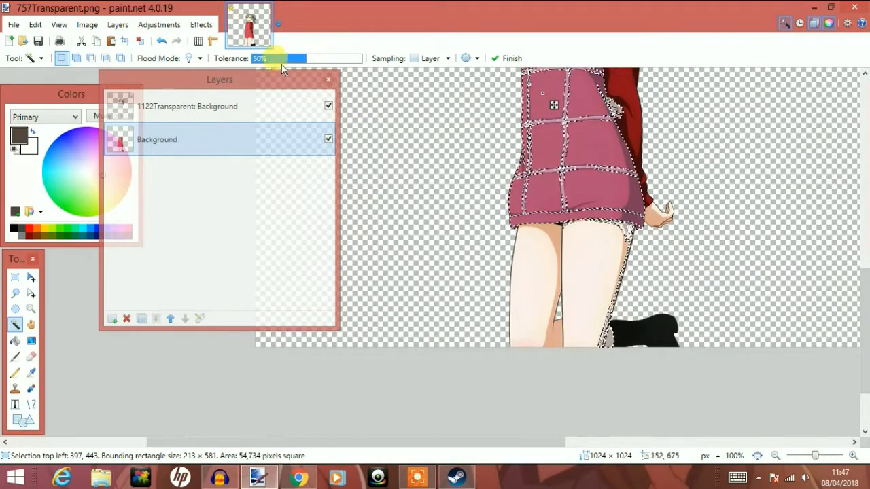
{"action": "left_click_drag", "start_coordinate": [306, 61], "coordinate": [303, 61]}
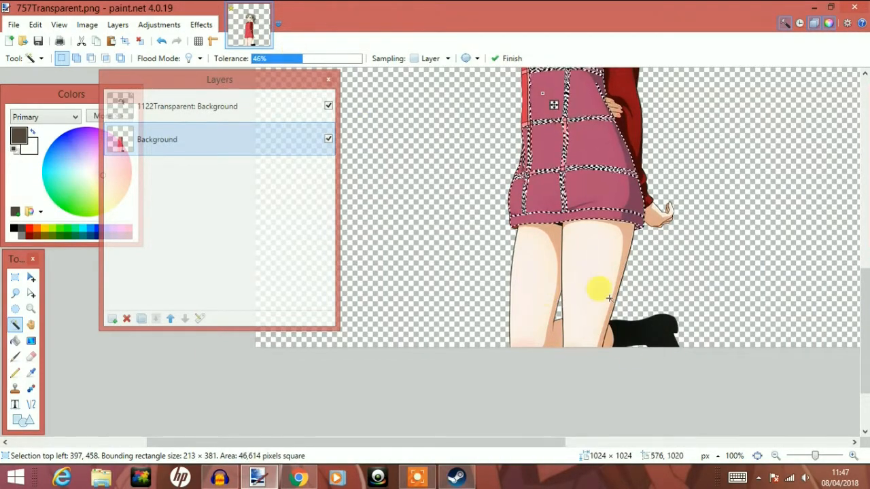
{"action": "left_click_drag", "start_coordinate": [859, 279], "coordinate": [862, 234]}
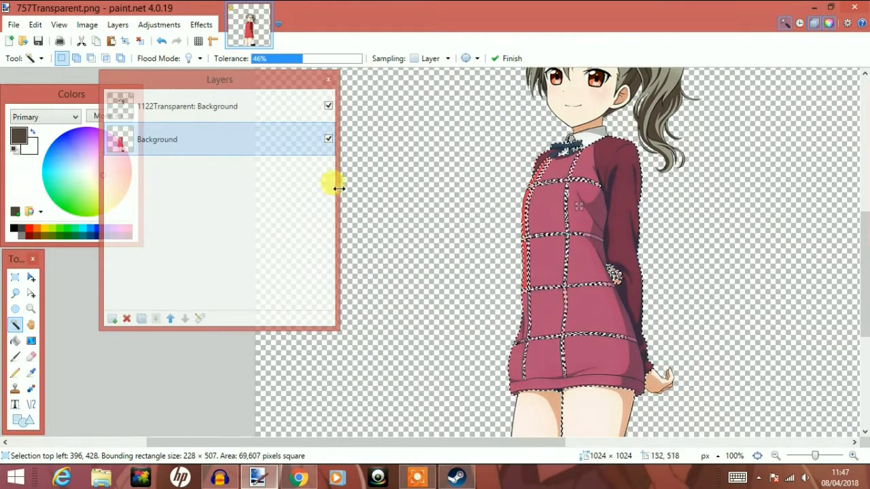
{"action": "left_click", "coordinate": [294, 59]}
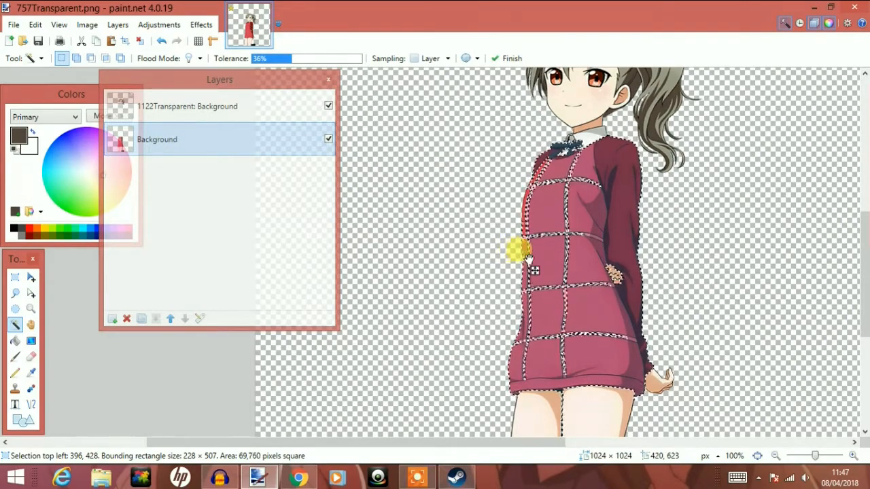
- Add the pink stripes across the middle of the dress to the selection
{"action": "scroll", "coordinate": [529, 259], "scroll_direction": "up", "scroll_amount": 5}
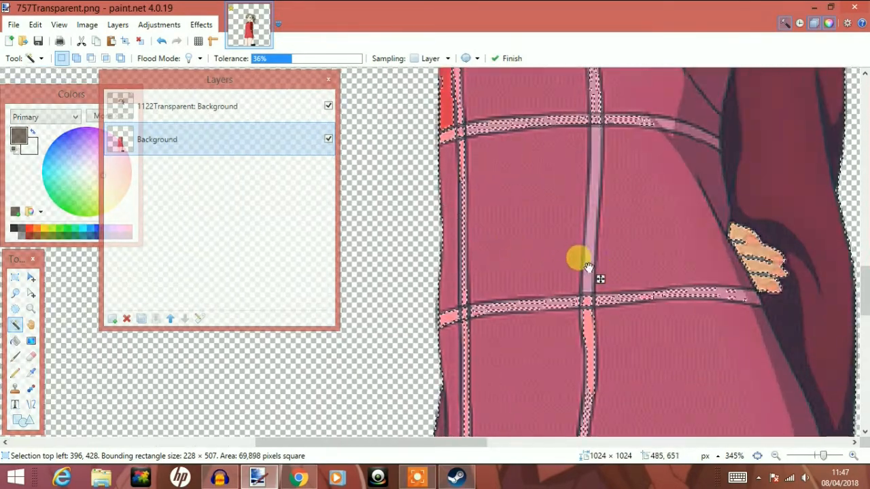
{"action": "left_click", "coordinate": [583, 299], "text": "ctrl"}
{"action": "left_click_drag", "start_coordinate": [583, 299], "coordinate": [619, 298]}
{"action": "left_click_drag", "start_coordinate": [502, 299], "coordinate": [448, 309]}
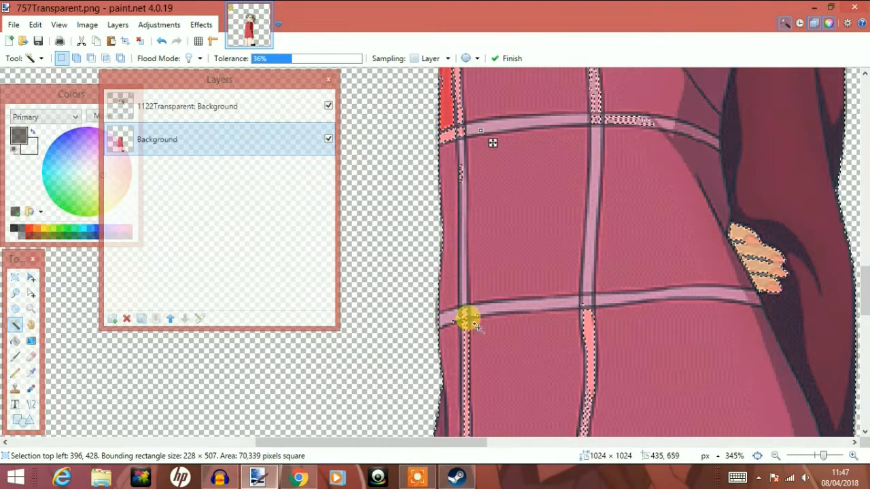
{"action": "left_click", "coordinate": [447, 132]}
{"action": "left_click", "coordinate": [460, 132], "text": "ctrl"}
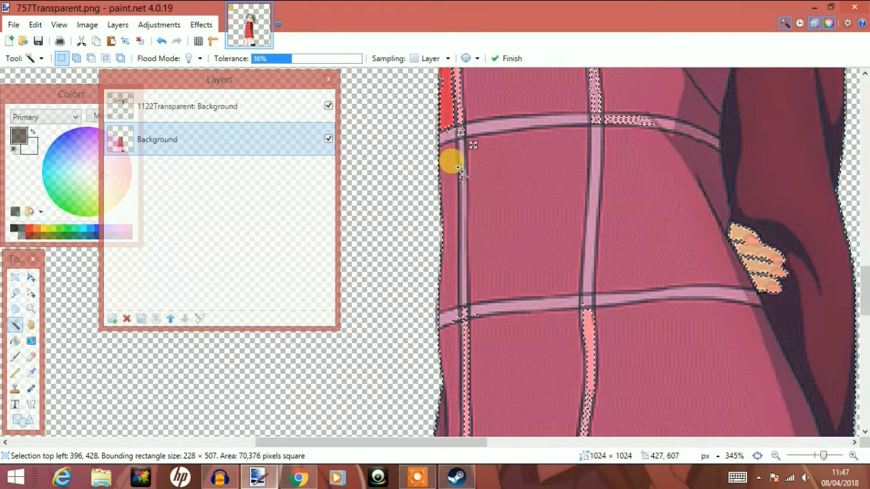
{"action": "left_click", "coordinate": [630, 119], "text": "ctrl"}
{"action": "left_click", "coordinate": [593, 93], "text": "ctrl"}
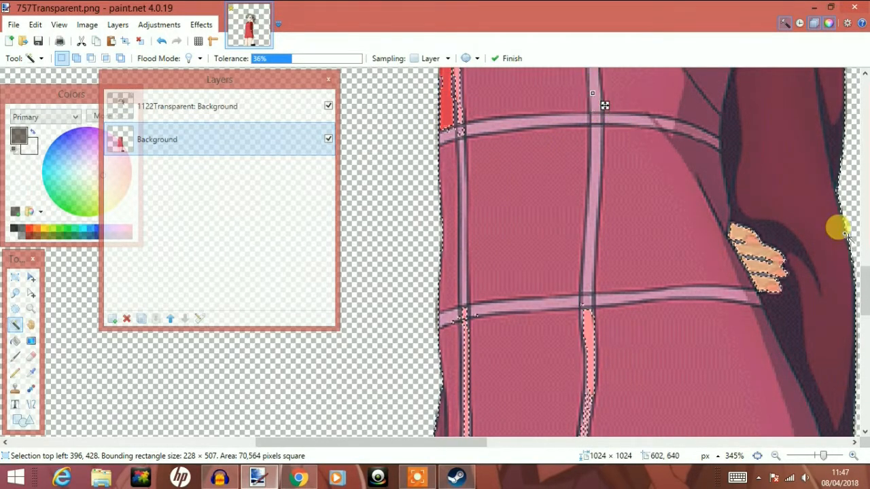
- Add the pink chest stripes and the unselected red strip beside the shoulder to the dress selection
{"action": "left_click_drag", "start_coordinate": [860, 297], "coordinate": [861, 262]}
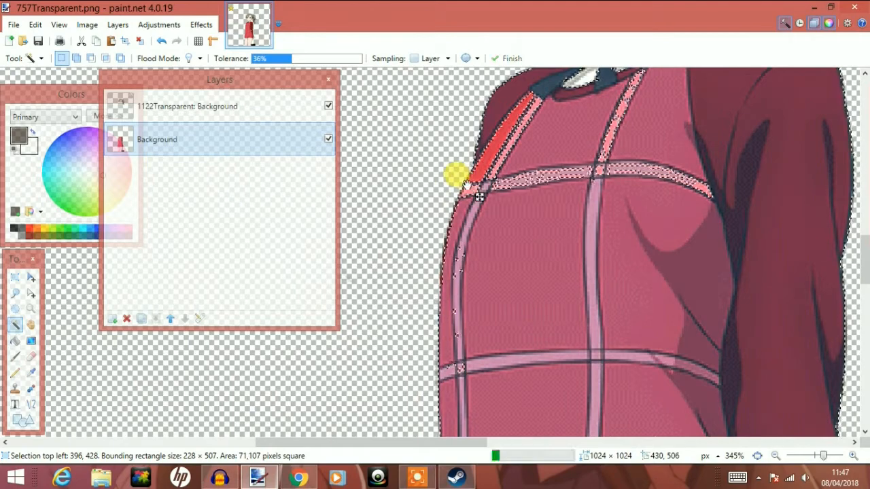
{"action": "left_click", "coordinate": [507, 149], "text": "ctrl"}
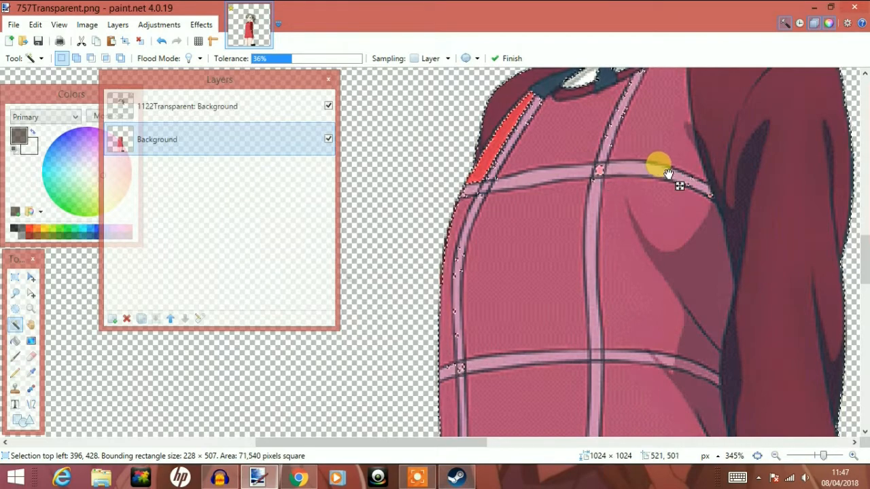
{"action": "mouse_move", "coordinate": [863, 243]}
{"action": "left_mouse_down"}
{"action": "mouse_move", "coordinate": [863, 228]}
{"action": "mouse_move", "coordinate": [860, 242]}
{"action": "left_mouse_up"}
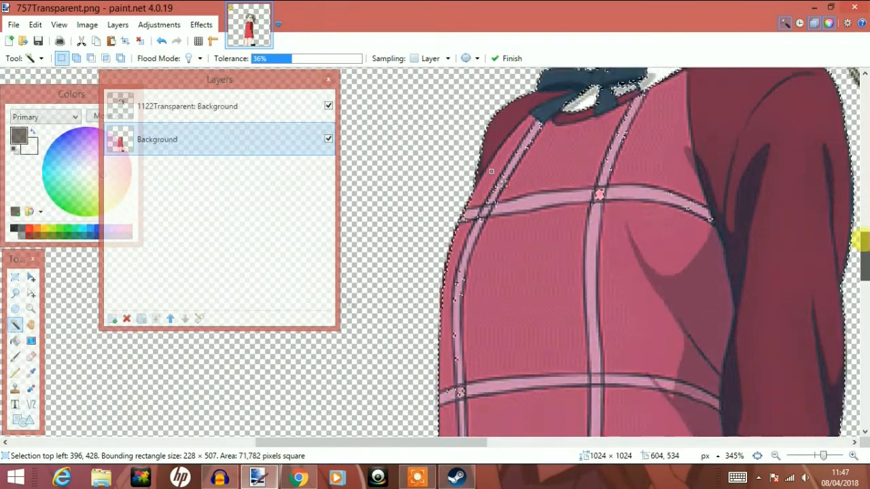
- Add the remaining pink stripes and their crossings on the lower part of the dress, above the hem, to the selection
{"action": "scroll", "coordinate": [820, 211], "scroll_direction": "down", "scroll_amount": 10}
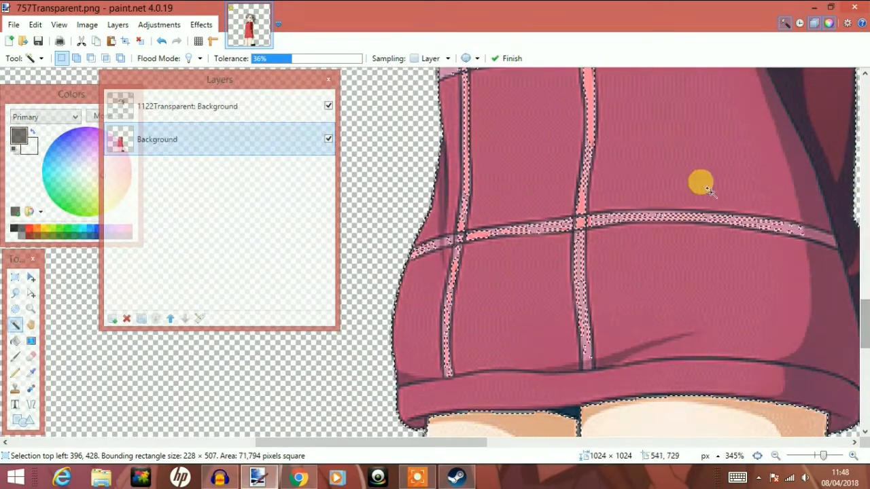
{"action": "left_click", "coordinate": [682, 216], "text": "ctrl"}
{"action": "left_click", "coordinate": [591, 93], "text": "ctrl"}
{"action": "left_click", "coordinate": [465, 107], "text": "ctrl"}
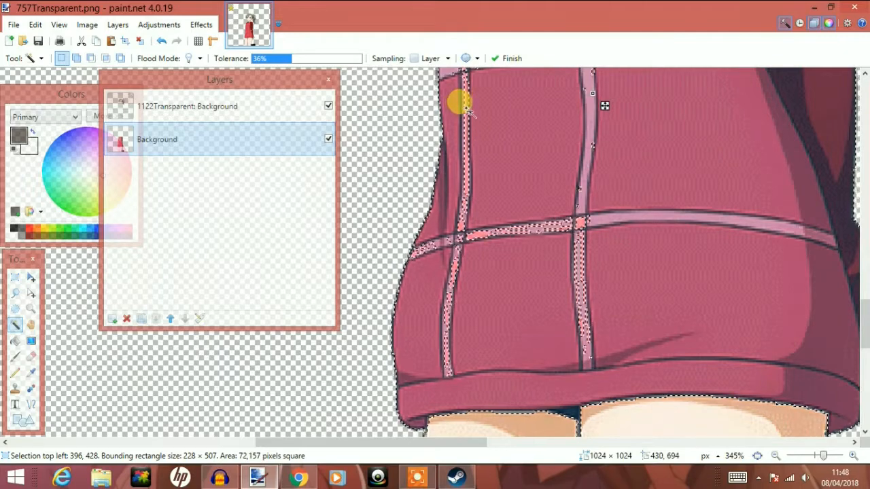
{"action": "left_click", "coordinate": [468, 221], "text": "ctrl"}
{"action": "left_click", "coordinate": [470, 237], "text": "ctrl"}
{"action": "left_click", "coordinate": [463, 212], "text": "ctrl"}
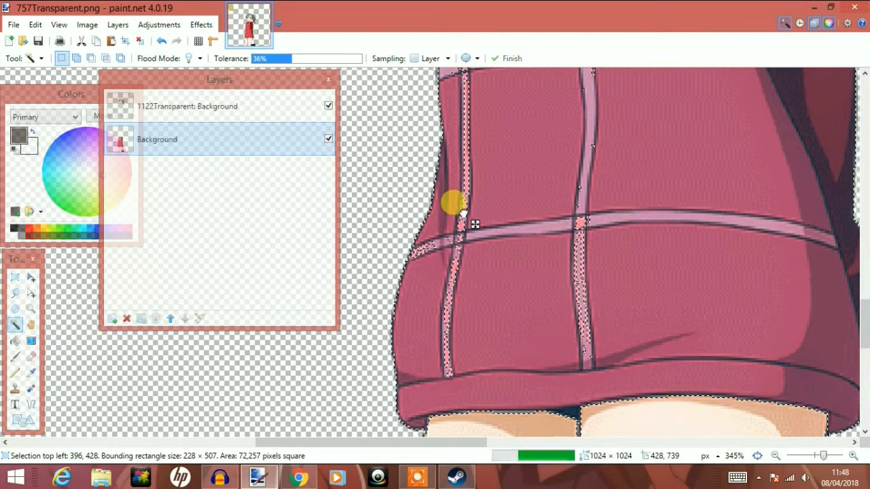
{"action": "left_click", "coordinate": [449, 295], "text": "ctrl"}
{"action": "left_click", "coordinate": [579, 269], "text": "ctrl"}
{"action": "left_click", "coordinate": [579, 222], "text": "ctrl"}
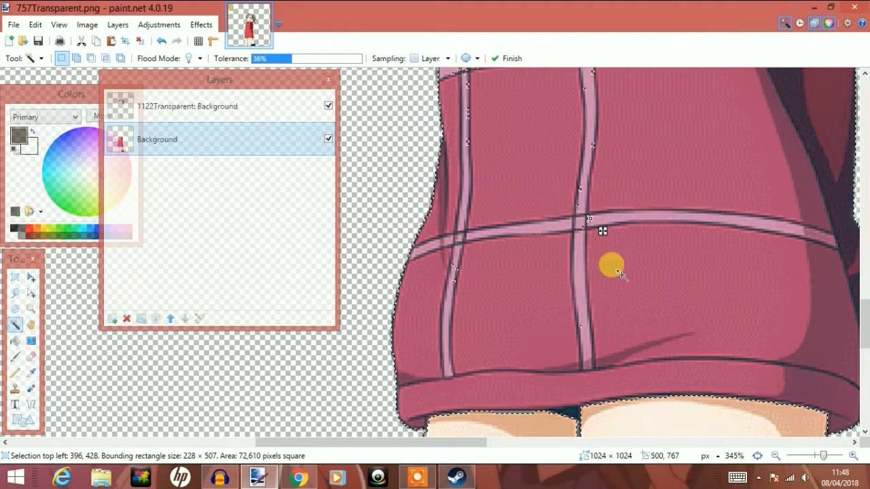
- Recolour the selected dress blue using Hue / Saturation with hue -114, saturation 62 and lightness -1, and clear the selection
{"action": "scroll", "coordinate": [620, 273], "scroll_direction": "down", "scroll_amount": 5}
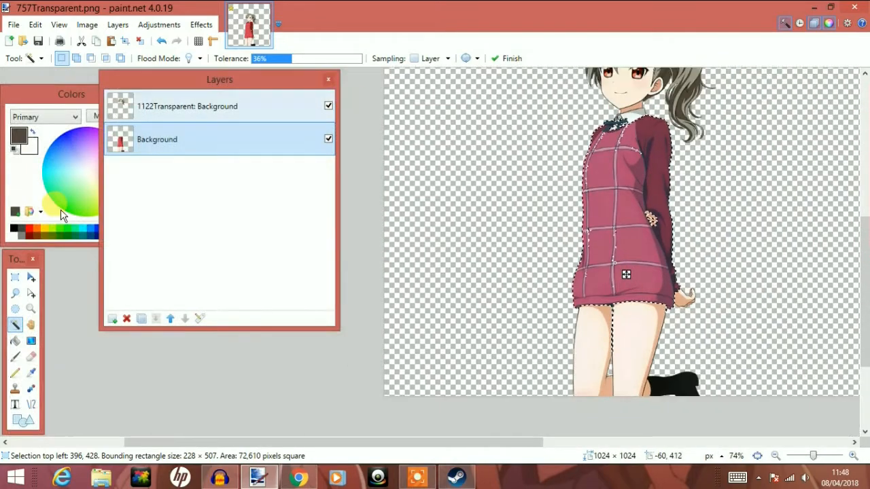
{"action": "left_click", "coordinate": [161, 27]}
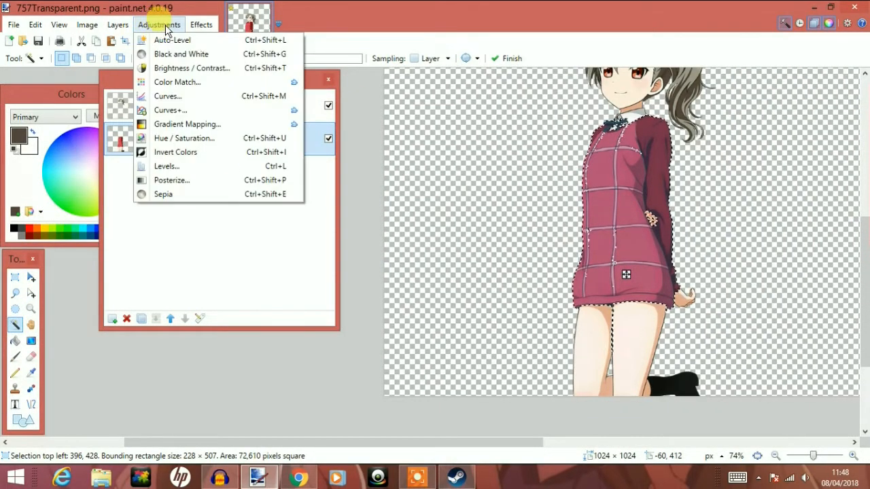
{"action": "left_click", "coordinate": [224, 139]}
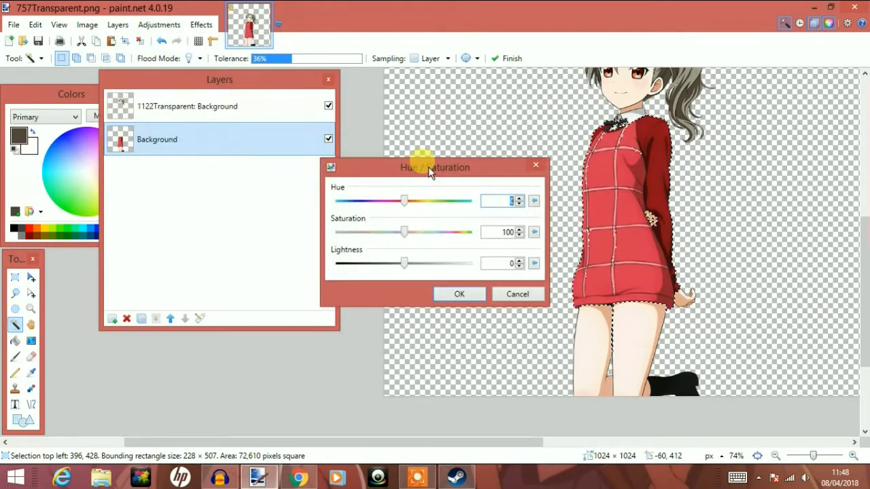
{"action": "left_click_drag", "start_coordinate": [428, 167], "coordinate": [379, 128]}
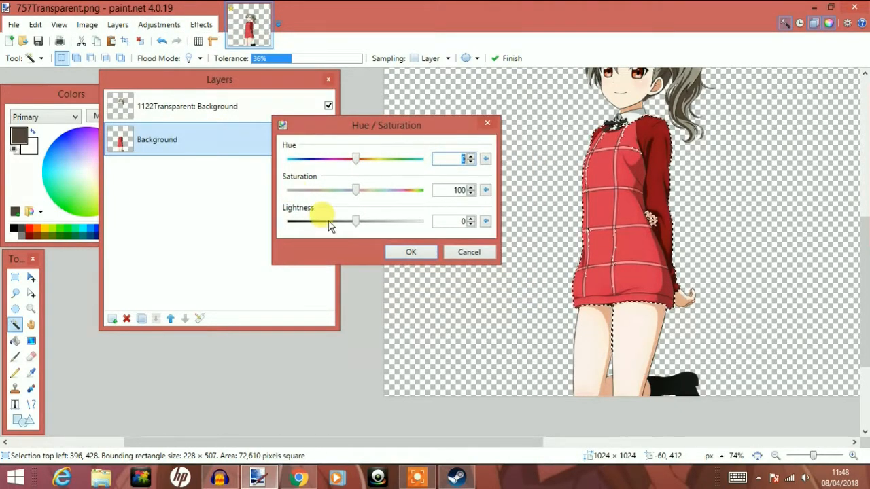
{"action": "left_click_drag", "start_coordinate": [344, 160], "coordinate": [353, 238]}
{"action": "left_click_drag", "start_coordinate": [322, 156], "coordinate": [316, 155]}
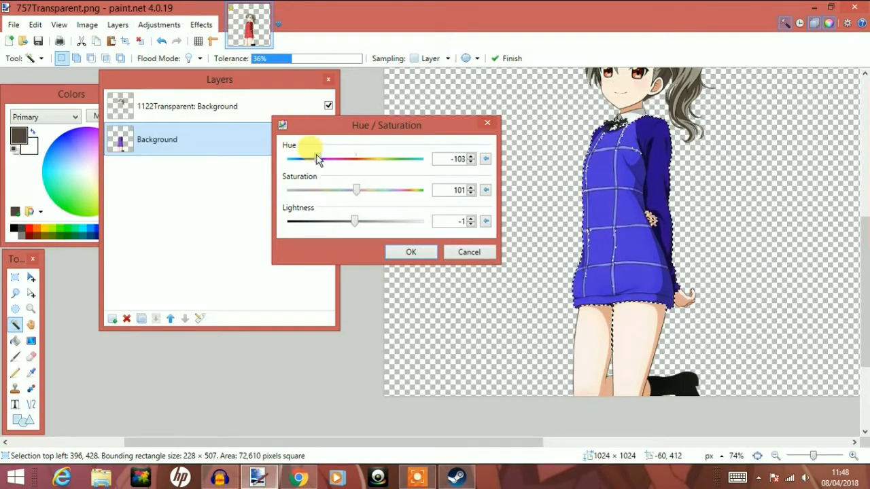
{"action": "mouse_move", "coordinate": [355, 185]}
{"action": "left_mouse_down"}
{"action": "mouse_move", "coordinate": [363, 187]}
{"action": "mouse_move", "coordinate": [340, 193]}
{"action": "left_mouse_up"}
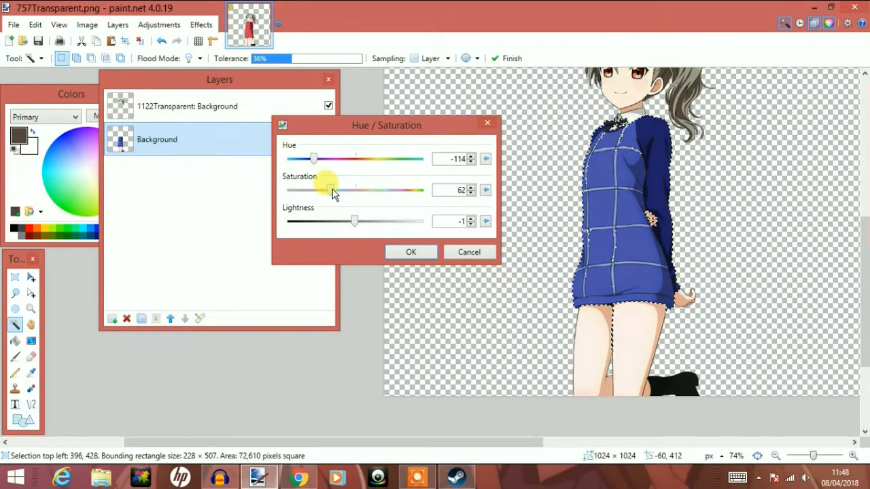
{"action": "left_click", "coordinate": [411, 252]}
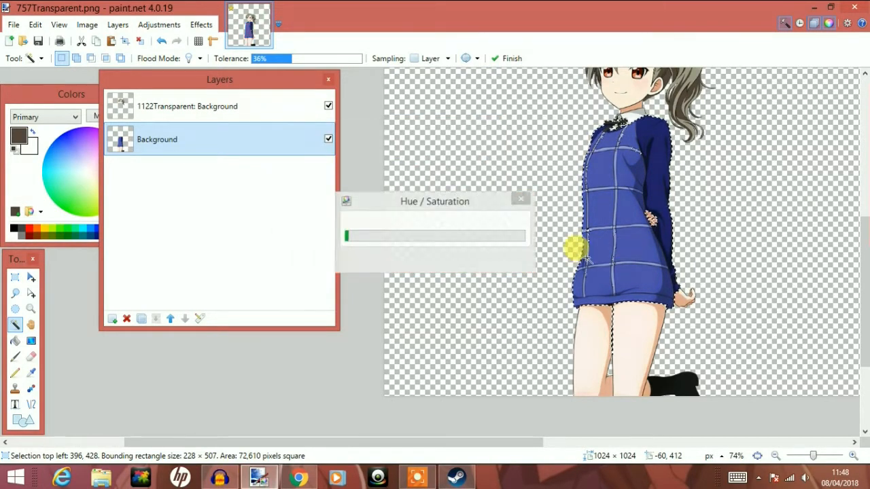
{"action": "key", "text": "ctrl+d"}
- Sample the light blue of the horizontal stripe beside the leftover pink stripe crossing as the primary colour
{"action": "scroll", "coordinate": [588, 220], "scroll_direction": "up", "scroll_amount": 5}
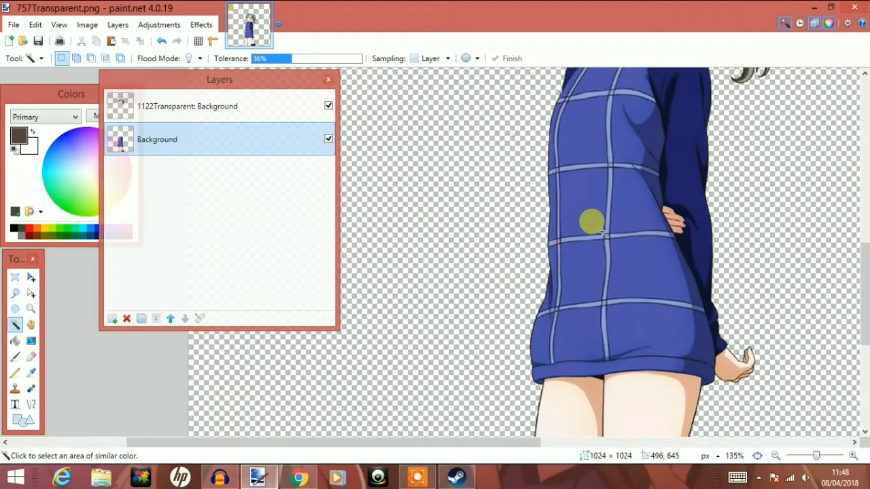
{"action": "scroll", "coordinate": [542, 234], "scroll_direction": "up", "scroll_amount": 3}
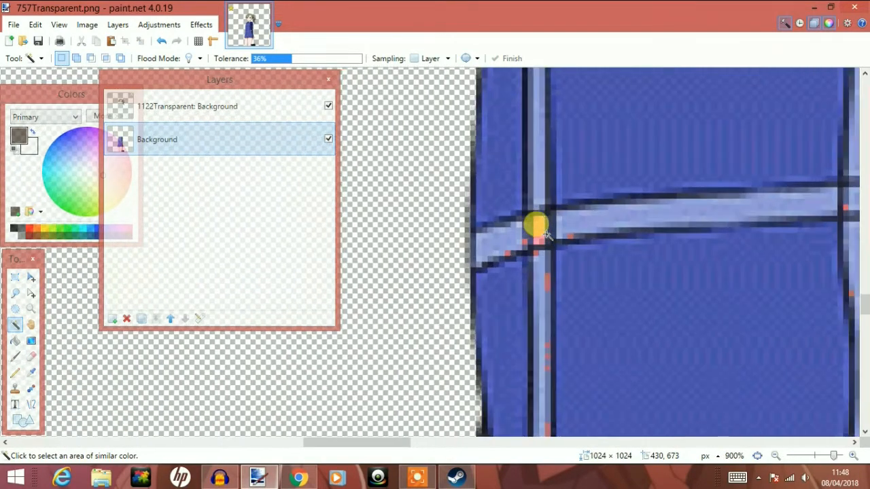
{"action": "left_click", "coordinate": [31, 372]}
{"action": "left_click", "coordinate": [573, 218]}
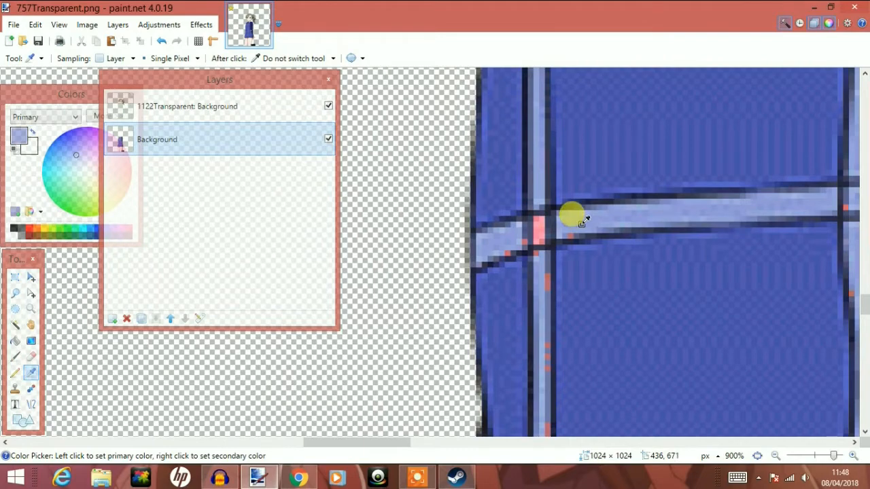
{"action": "scroll", "coordinate": [531, 243], "scroll_direction": "up", "scroll_amount": 3}
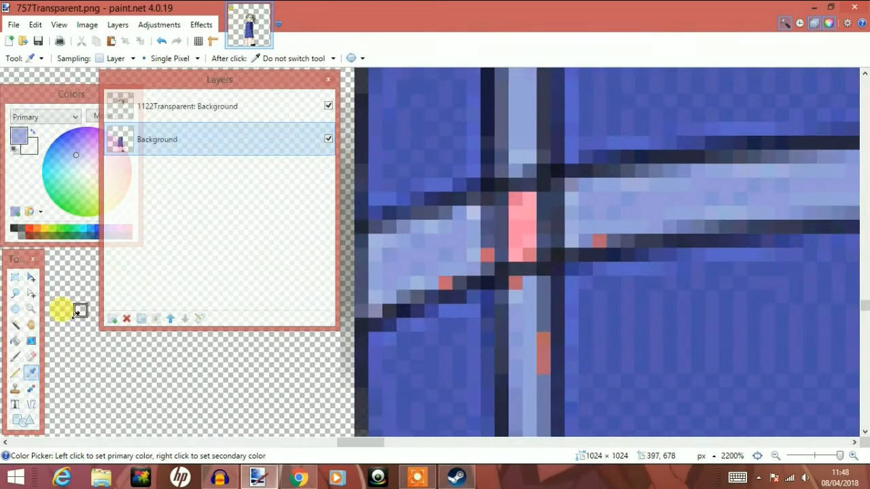
- Paint over the leftover pink and red pixels at and just below the stripe crossing with a brush of width 1
{"action": "left_click", "coordinate": [15, 357]}
{"action": "double_click", "coordinate": [108, 59]}
{"action": "left_click", "coordinate": [445, 280]}
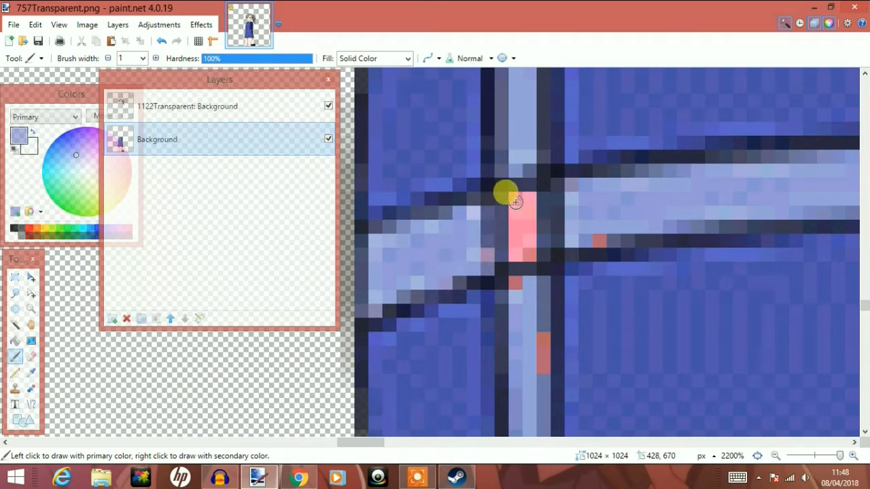
{"action": "left_click", "coordinate": [599, 241]}
{"action": "left_click", "coordinate": [513, 283]}
{"action": "left_click_drag", "start_coordinate": [542, 330], "coordinate": [530, 356]}
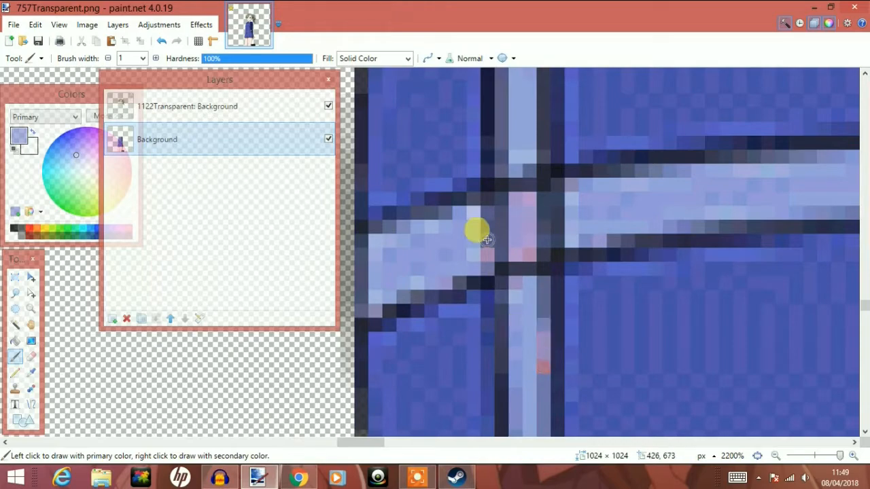
- Sample the grey-blue edge of the vertical stripe and paint over the red pixels further down that edge
{"action": "scroll", "coordinate": [475, 229], "scroll_direction": "down", "scroll_amount": 8}
{"action": "scroll", "coordinate": [455, 299], "scroll_direction": "up", "scroll_amount": 8}
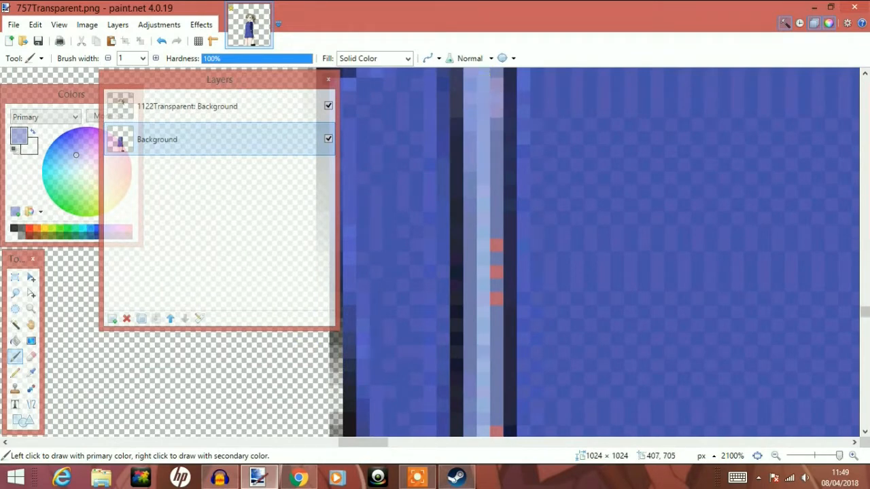
{"action": "left_click", "coordinate": [31, 372]}
{"action": "left_click", "coordinate": [501, 216]}
{"action": "left_click", "coordinate": [15, 357]}
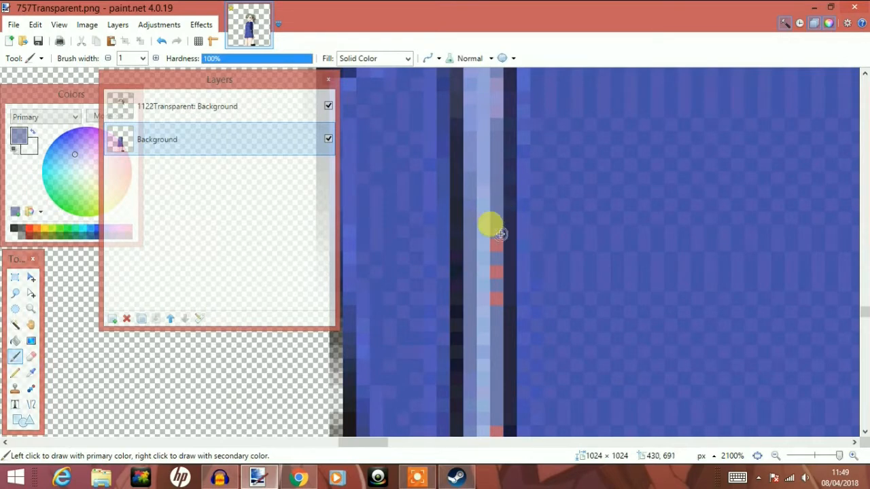
{"action": "left_click_drag", "start_coordinate": [864, 313], "coordinate": [864, 319]}
{"action": "left_click", "coordinate": [496, 193]}
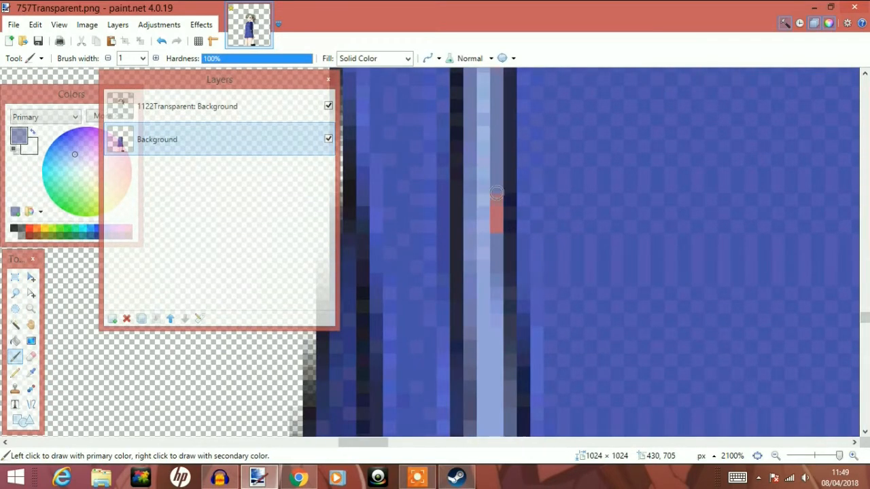
- Examine the whole character for leftover red spots and check how the recoloured dress looks with the head
{"action": "scroll", "coordinate": [494, 235], "scroll_direction": "down", "scroll_amount": 10}
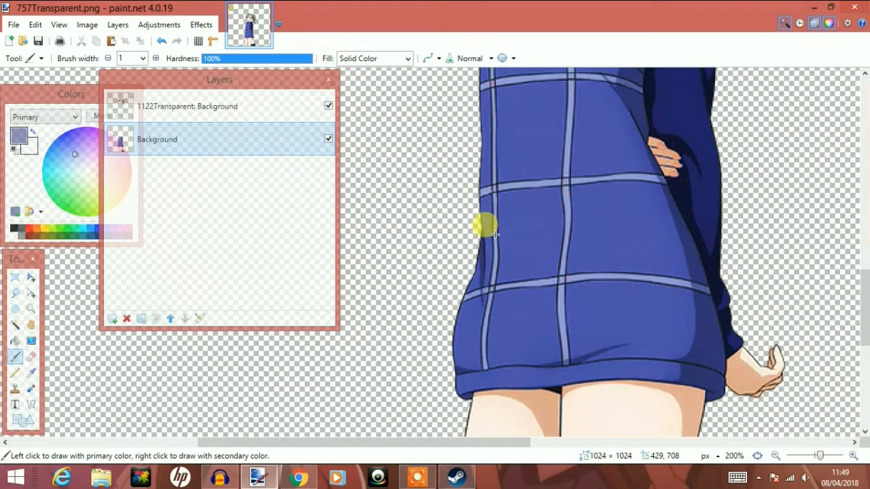
{"action": "scroll", "coordinate": [495, 235], "scroll_direction": "down", "scroll_amount": 3}
{"action": "scroll", "coordinate": [856, 340], "scroll_direction": "down", "scroll_amount": 2}
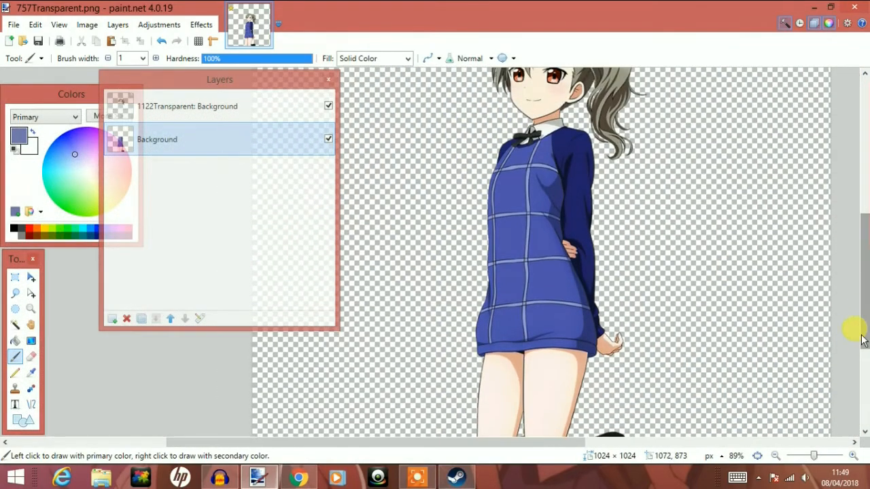
{"action": "scroll", "coordinate": [652, 310], "scroll_direction": "down", "scroll_amount": 2}
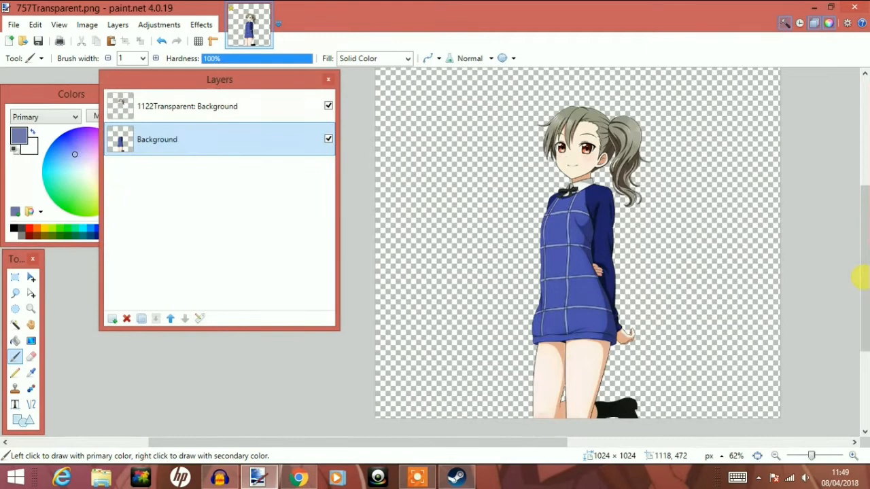
{"action": "scroll", "coordinate": [862, 292], "scroll_direction": "down", "scroll_amount": 2}
{"action": "scroll", "coordinate": [656, 174], "scroll_direction": "up", "scroll_amount": 1}
{"action": "scroll", "coordinate": [603, 230], "scroll_direction": "up", "scroll_amount": 1}
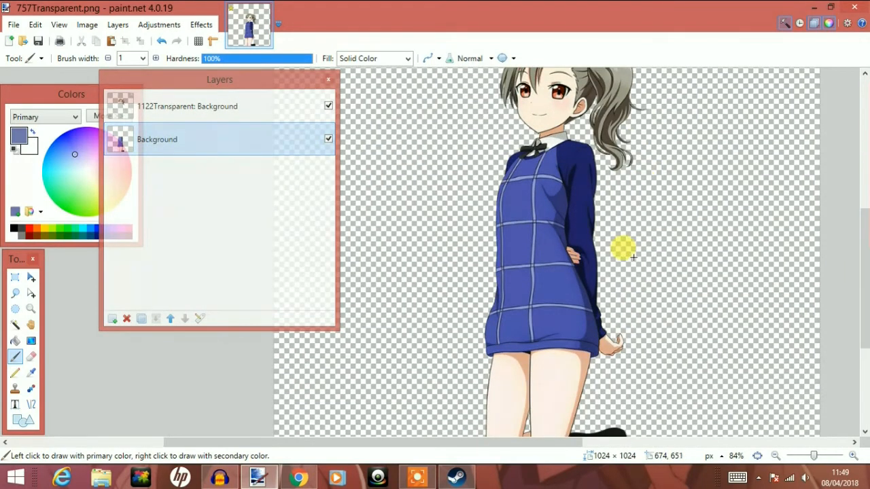
{"action": "mouse_move", "coordinate": [862, 287]}
{"action": "left_mouse_down"}
{"action": "mouse_move", "coordinate": [861, 306]}
{"action": "mouse_move", "coordinate": [862, 261]}
{"action": "mouse_move", "coordinate": [861, 277]}
{"action": "left_mouse_up"}
{"action": "scroll", "coordinate": [602, 281], "scroll_direction": "down", "scroll_amount": 1}
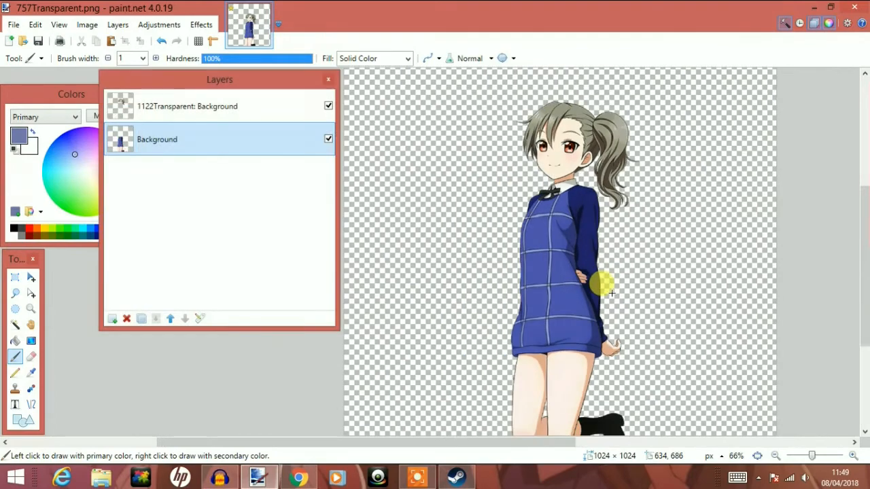